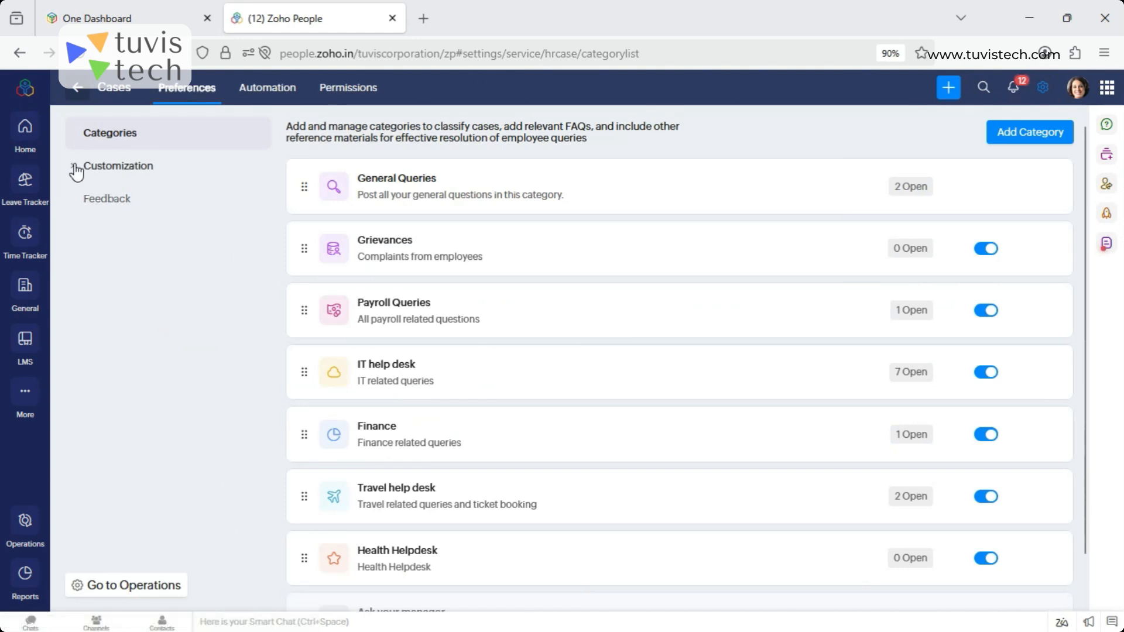
Open the case status customization, re-save the In Progress status without renaming it, and try reordering the Closed status.
{"action": "left_click", "coordinate": [76, 166]}
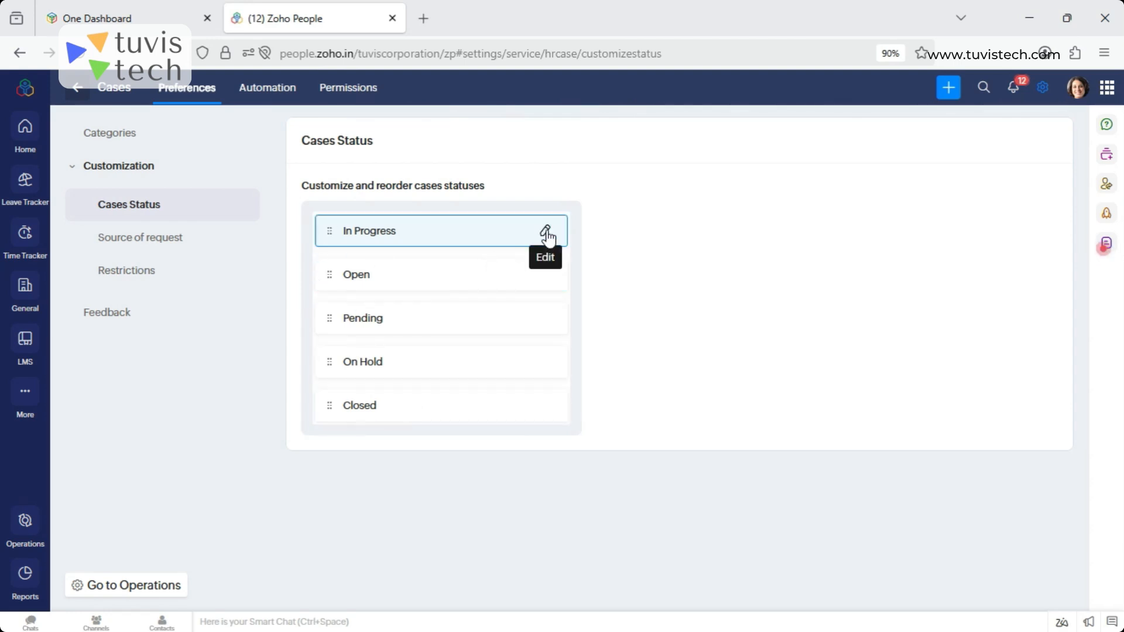
{"action": "left_click", "coordinate": [547, 232]}
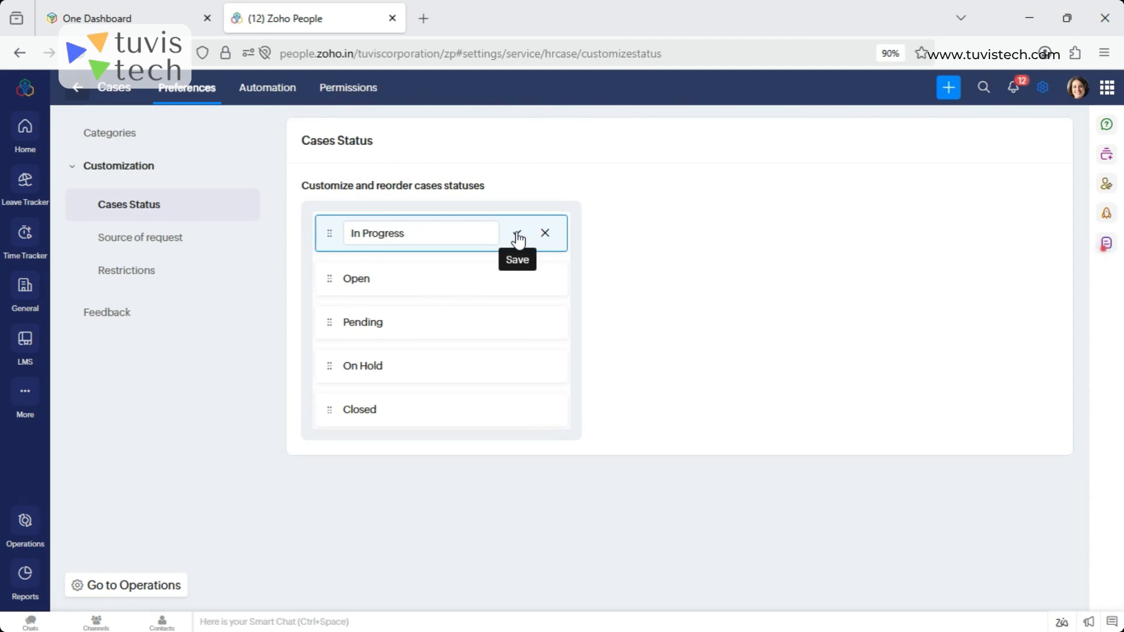
{"action": "left_click", "coordinate": [518, 234]}
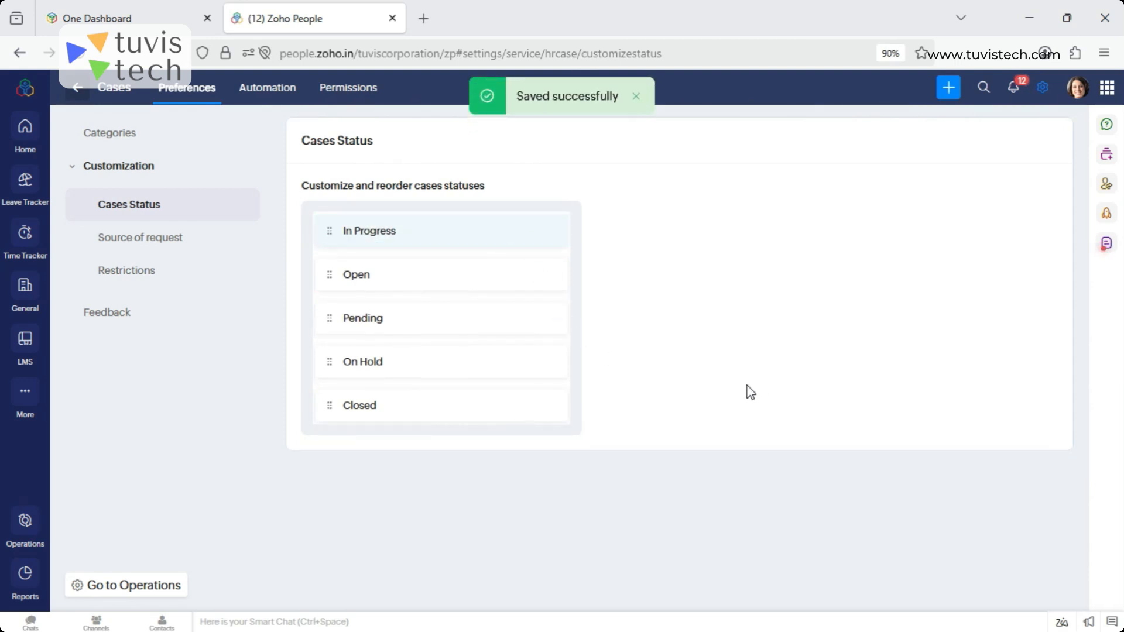
{"action": "left_click_drag", "start_coordinate": [329, 405], "coordinate": [351, 426]}
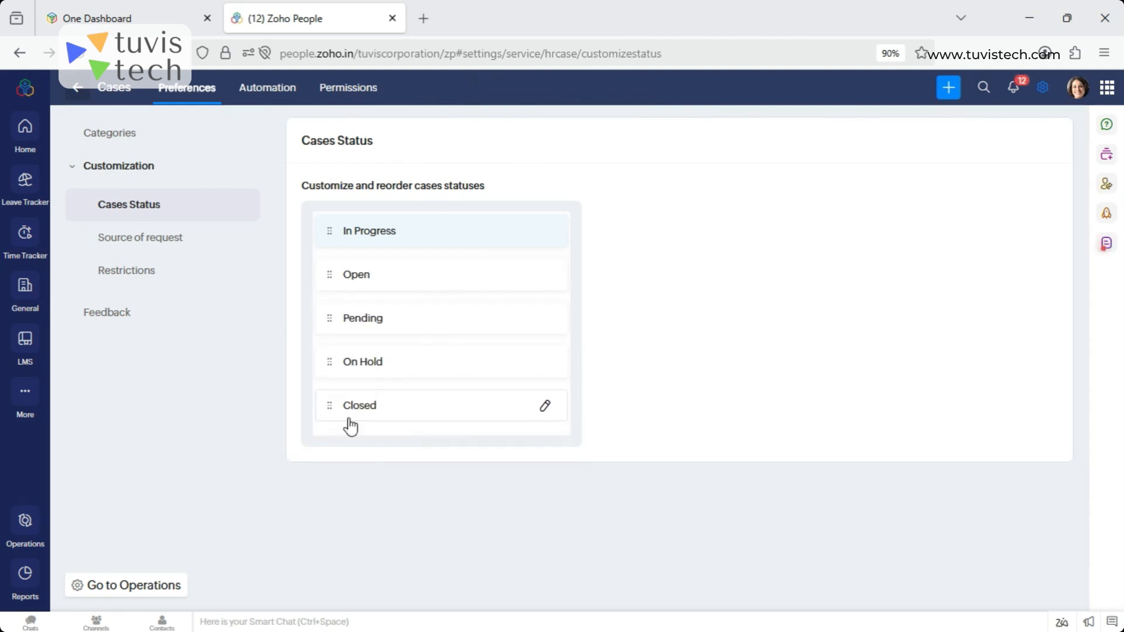
Open the source of request customization and try reordering the Phone source.
{"action": "left_click", "coordinate": [123, 240]}
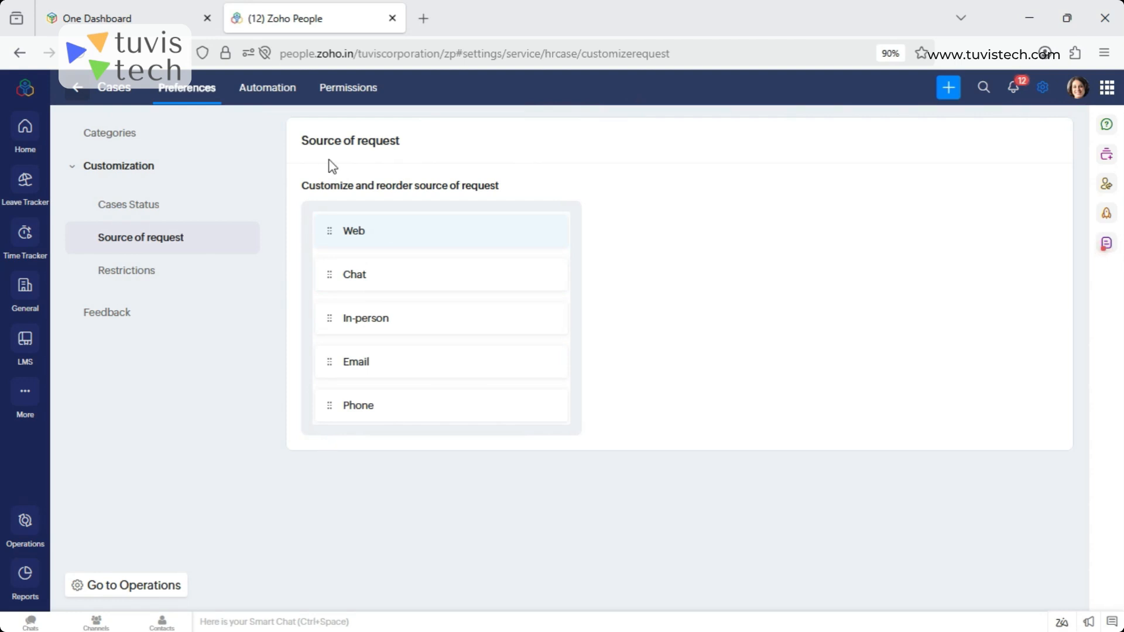
{"action": "mouse_move", "coordinate": [326, 417]}
{"action": "left_mouse_down"}
{"action": "mouse_move", "coordinate": [326, 309]}
{"action": "mouse_move", "coordinate": [337, 430]}
{"action": "left_mouse_up"}
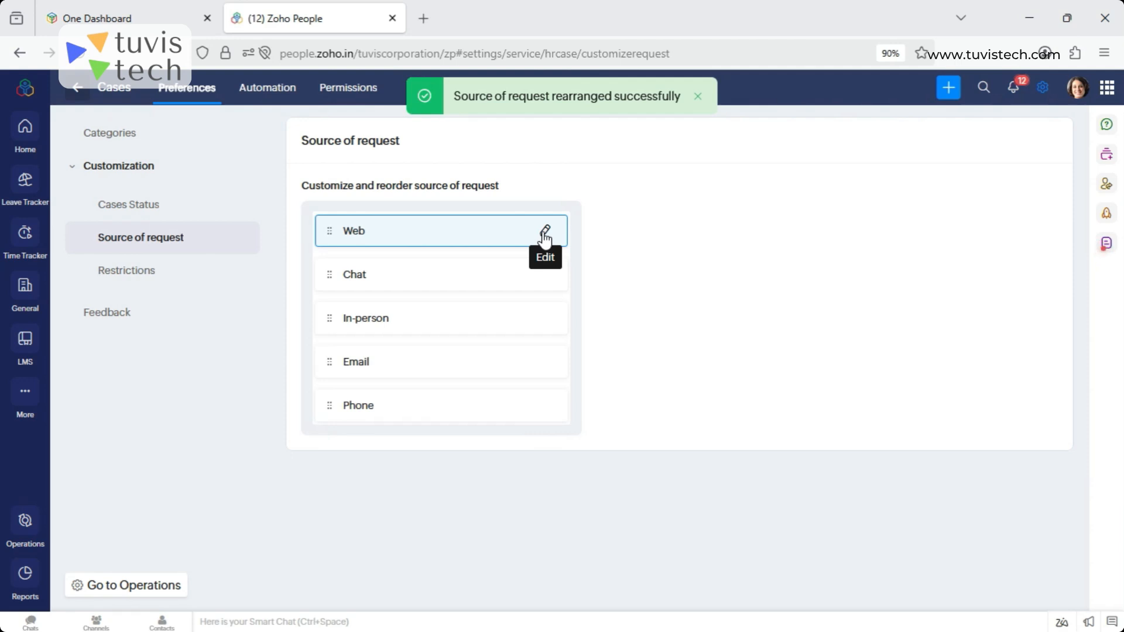
Open the case restrictions and switch Restrict reopening cases on and back off.
{"action": "left_click", "coordinate": [124, 279]}
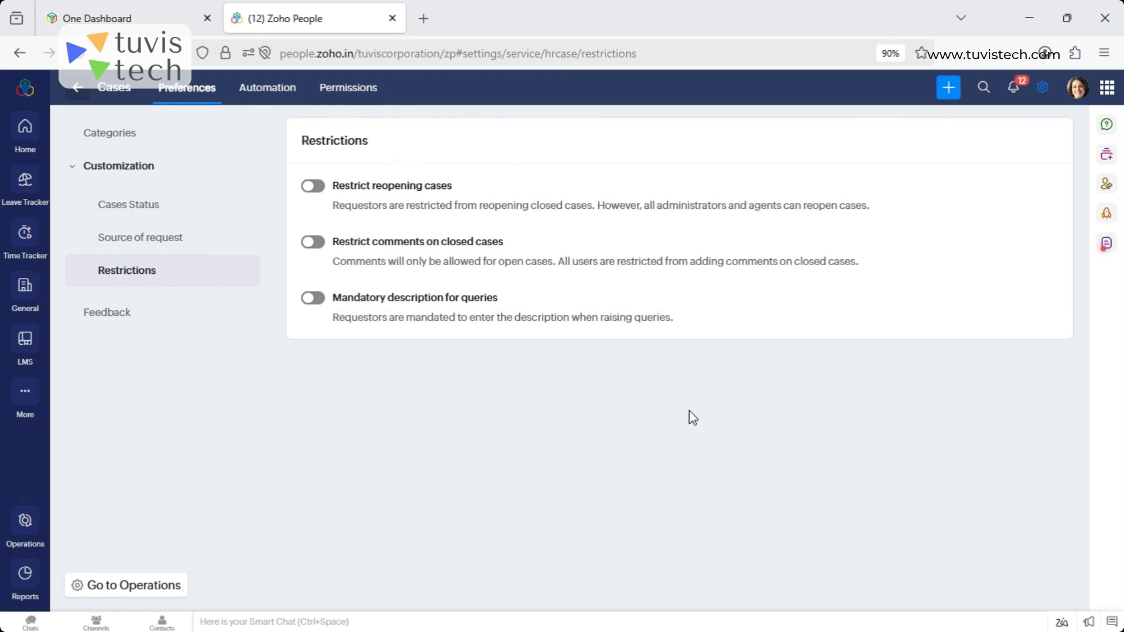
{"action": "left_click", "coordinate": [311, 186]}
{"action": "left_click", "coordinate": [311, 186]}
Open the case feedback settings and switch Agent feedback off and back on.
{"action": "left_click", "coordinate": [110, 315]}
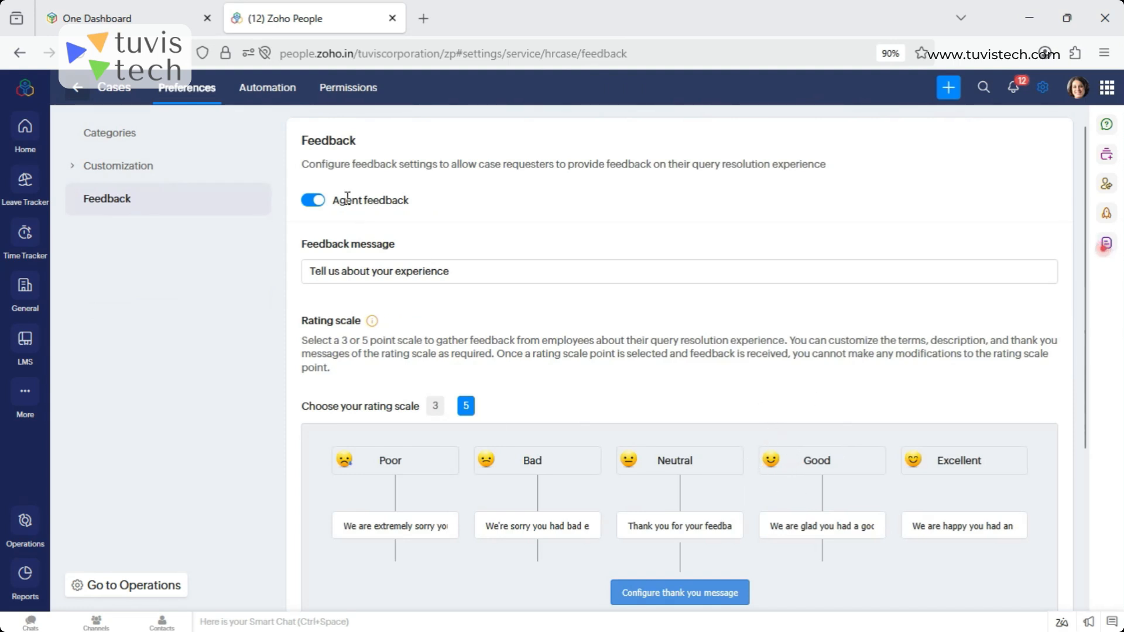
{"action": "left_click", "coordinate": [311, 202]}
{"action": "left_click", "coordinate": [319, 202]}
Examine the feedback message and the rating scale options in the feedback settings.
{"action": "left_click_drag", "start_coordinate": [464, 271], "coordinate": [284, 264]}
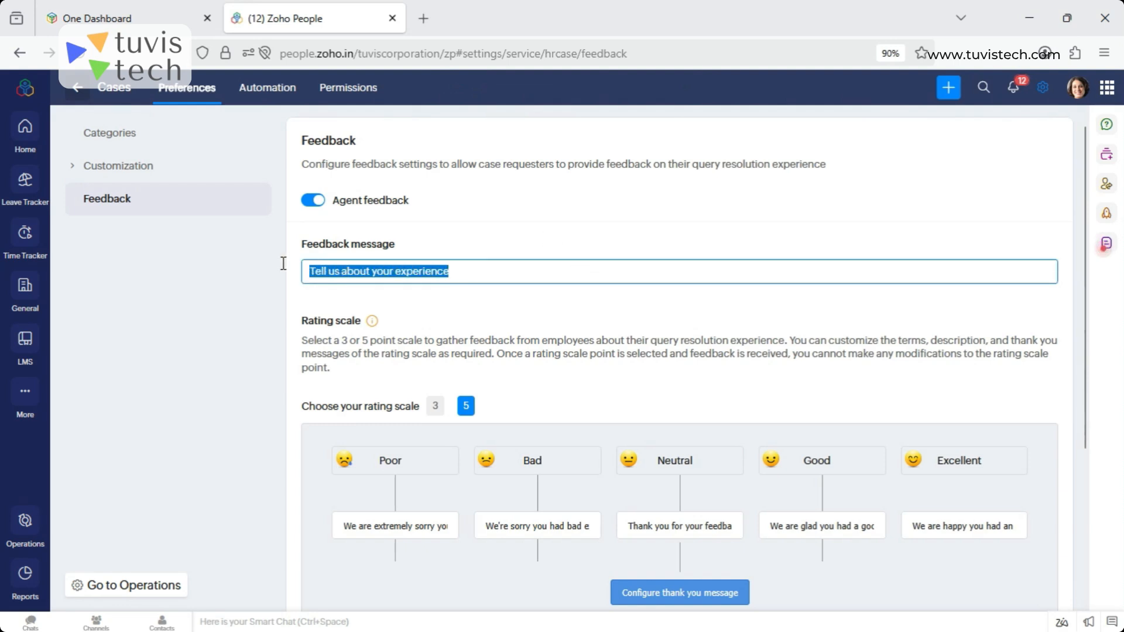
{"action": "left_click", "coordinate": [597, 325]}
{"action": "left_click_drag", "start_coordinate": [1085, 268], "coordinate": [1093, 317]}
{"action": "scroll", "coordinate": [1093, 318], "scroll_direction": "up", "scroll_amount": 2}
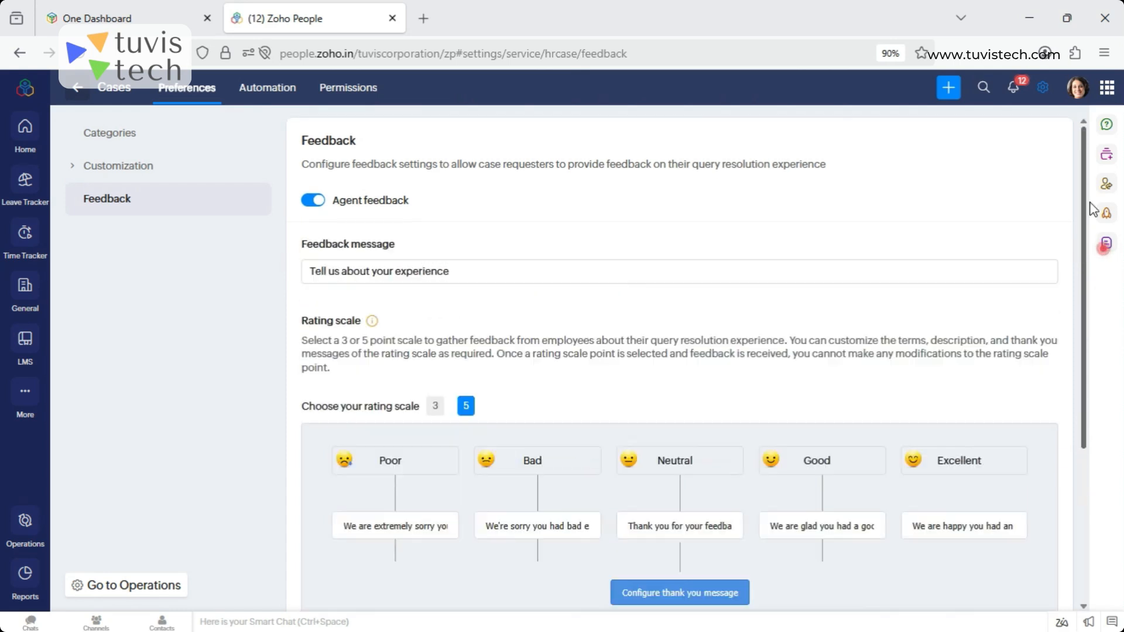
{"action": "left_click", "coordinate": [382, 271]}
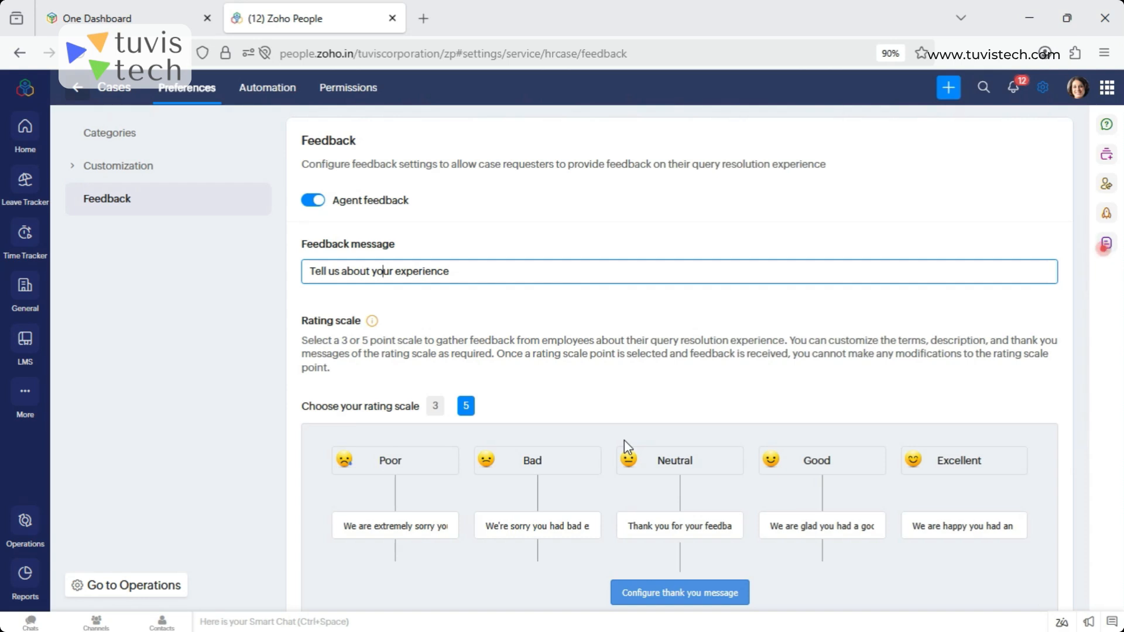
{"action": "left_click", "coordinate": [573, 252]}
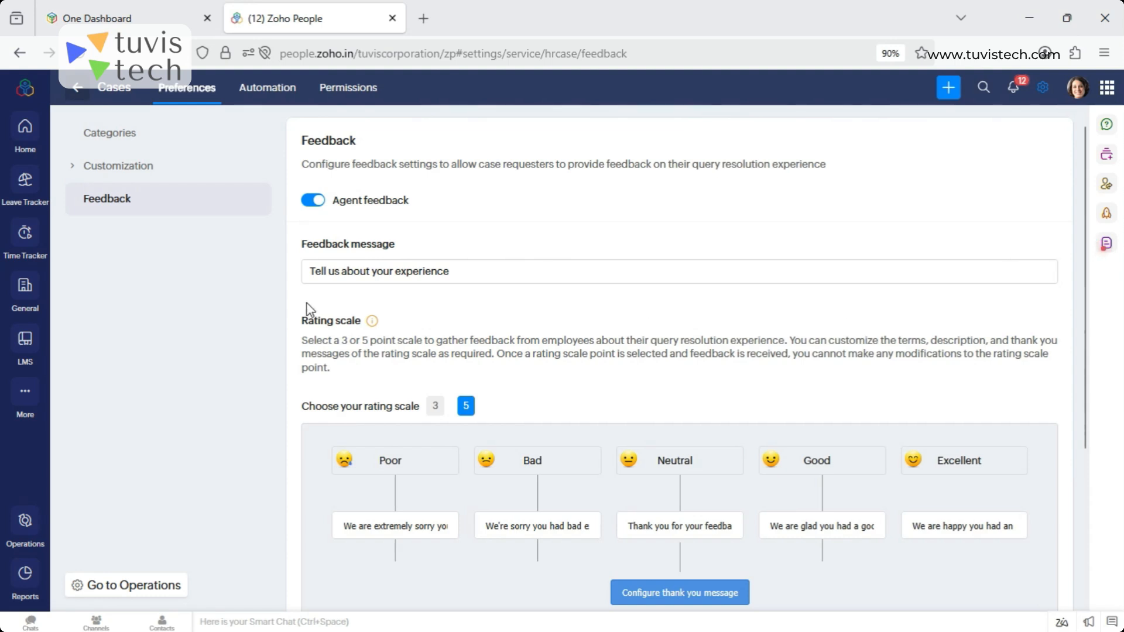
{"action": "left_click", "coordinate": [326, 271]}
{"action": "left_click_drag", "start_coordinate": [326, 271], "coordinate": [527, 273]}
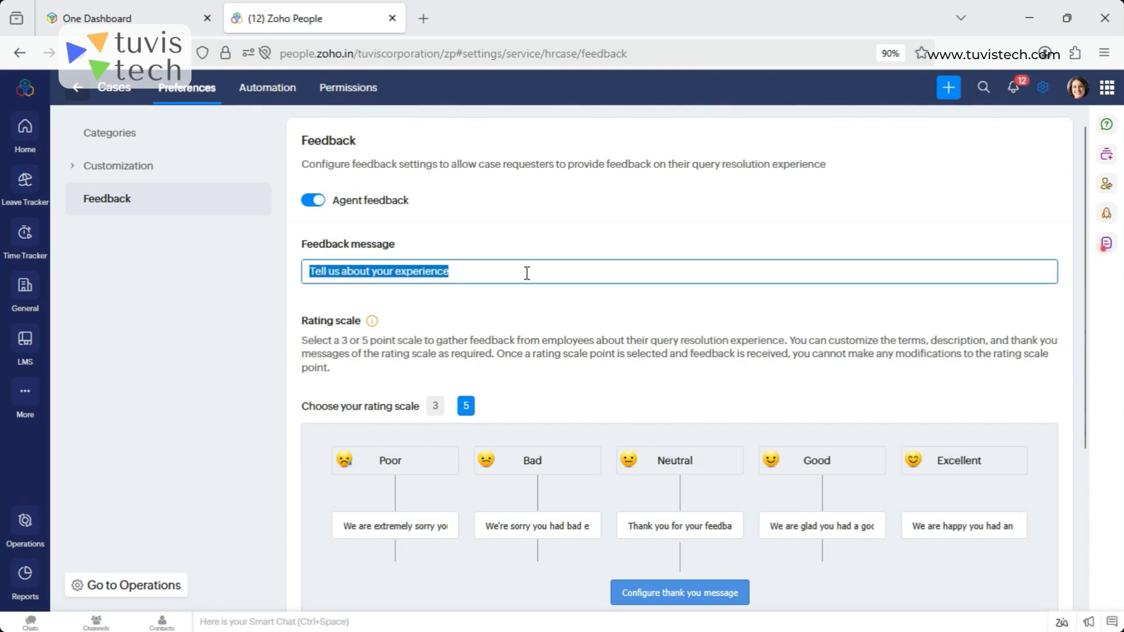
{"action": "left_click", "coordinate": [524, 312]}
{"action": "scroll", "coordinate": [939, 391], "scroll_direction": "down", "scroll_amount": 2}
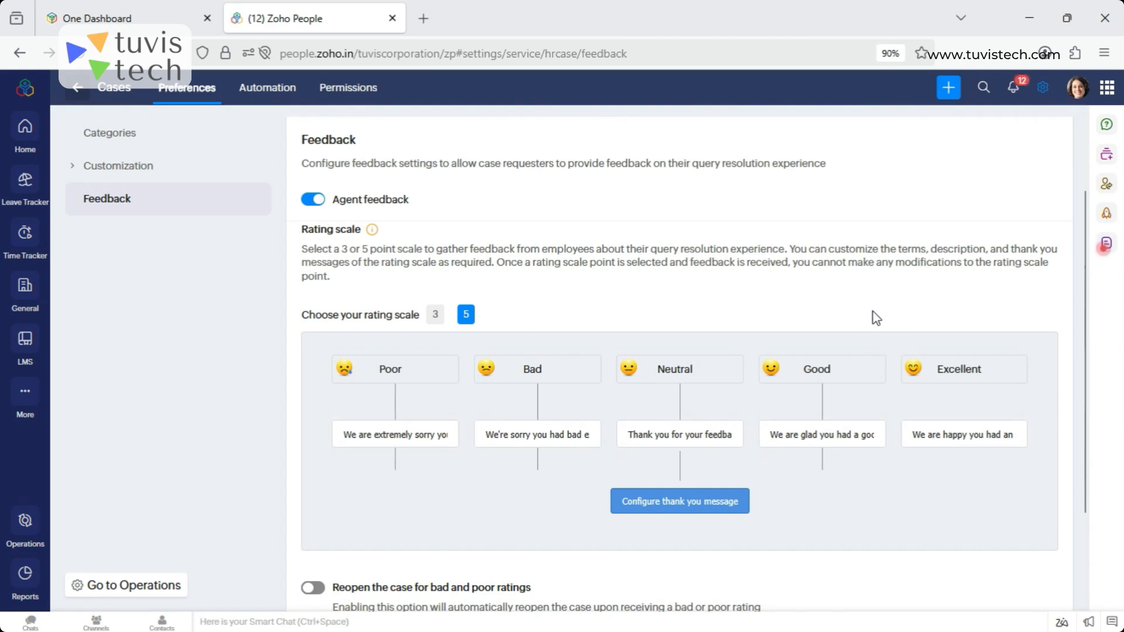
{"action": "scroll", "coordinate": [1066, 438], "scroll_direction": "up", "scroll_amount": 2}
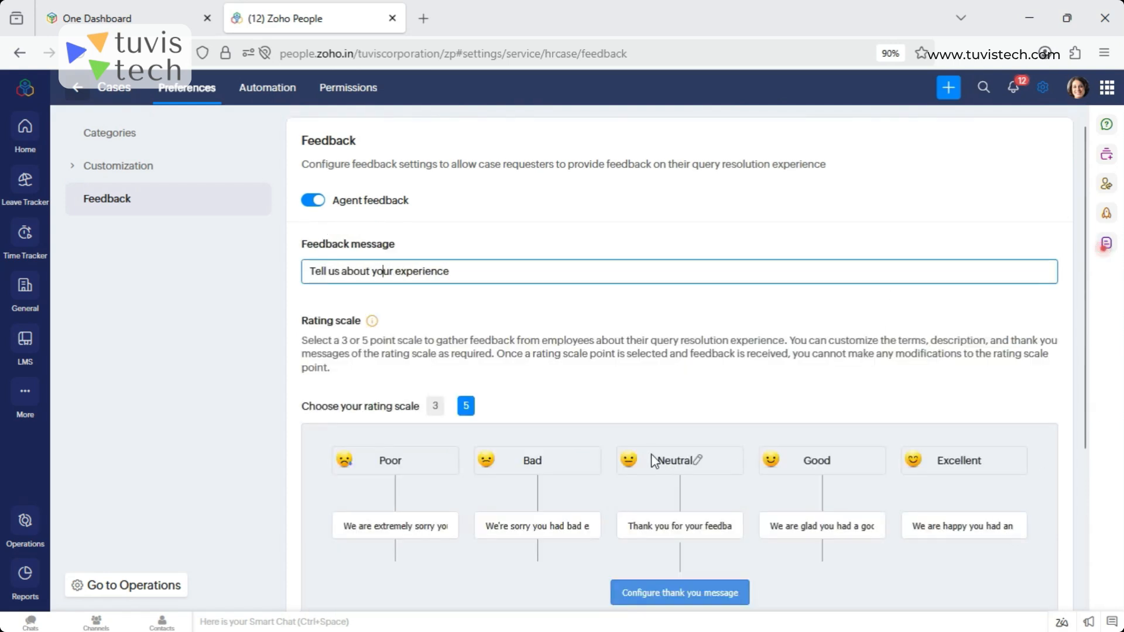
Open the thank you message configuration for the rating scale and save the existing message text.
{"action": "scroll", "coordinate": [463, 391], "scroll_direction": "down", "scroll_amount": 2}
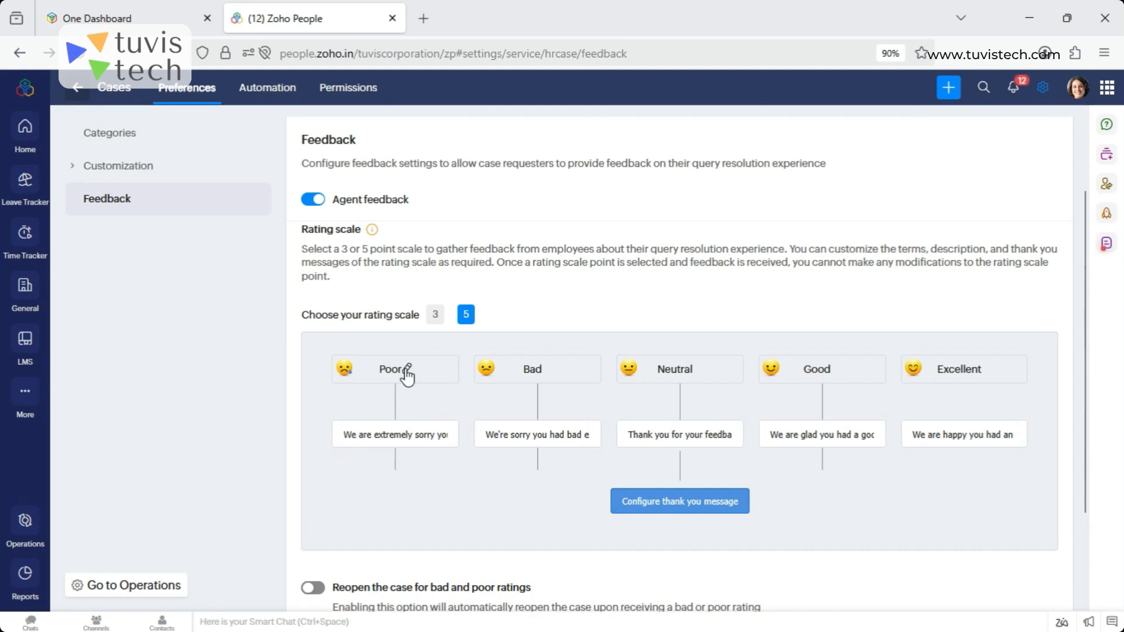
{"action": "left_click", "coordinate": [648, 505]}
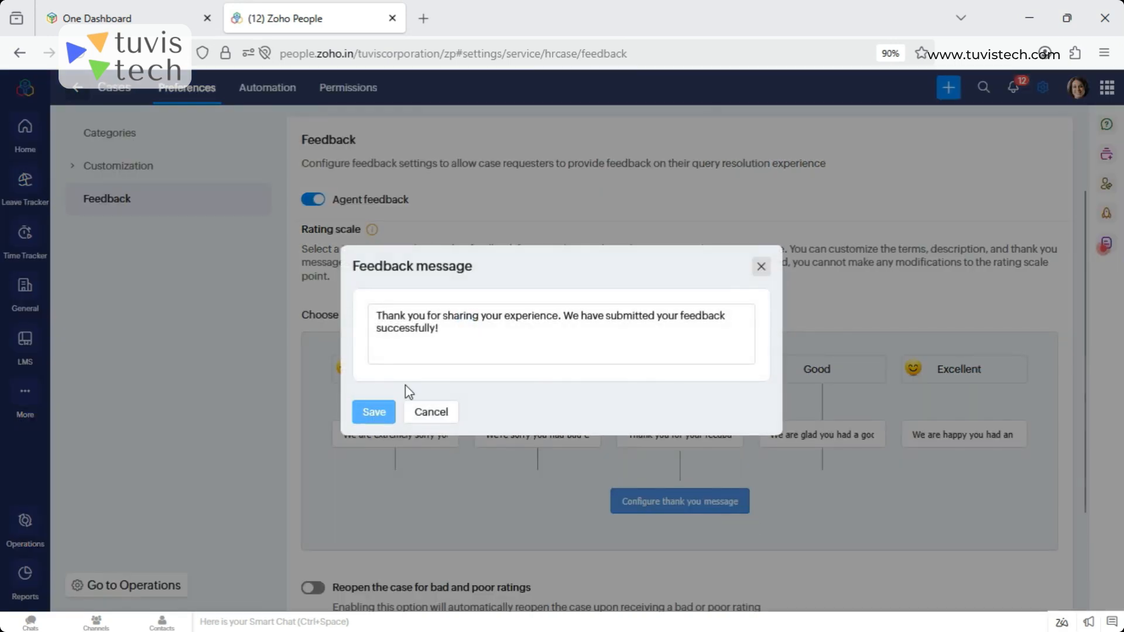
{"action": "left_click_drag", "start_coordinate": [375, 316], "coordinate": [499, 342]}
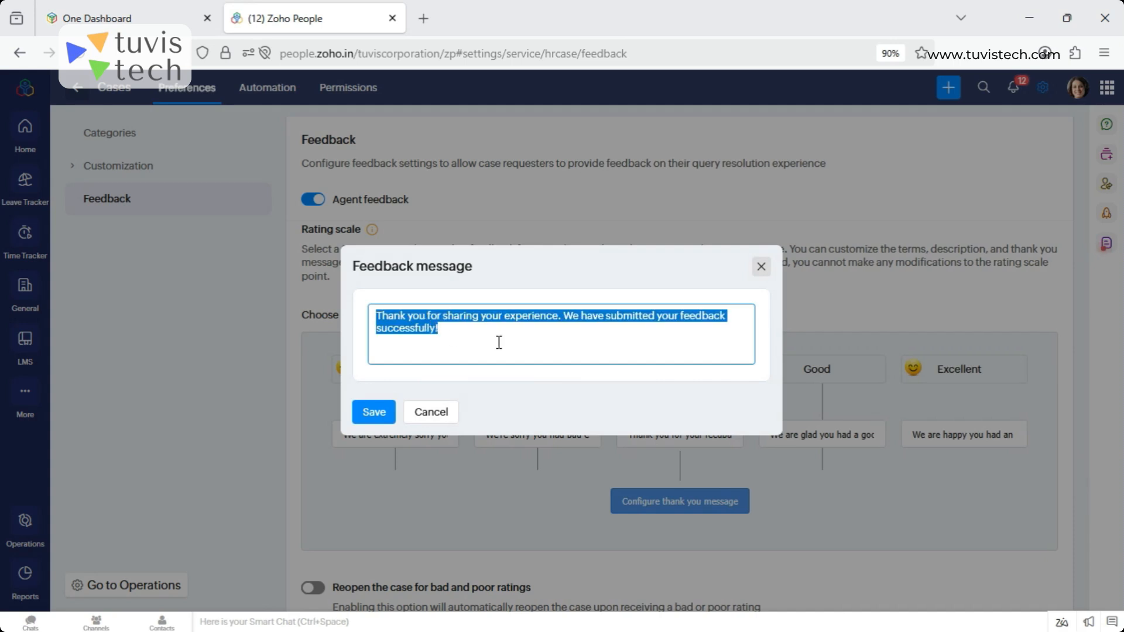
{"action": "left_click", "coordinate": [524, 340]}
{"action": "left_click", "coordinate": [374, 412]}
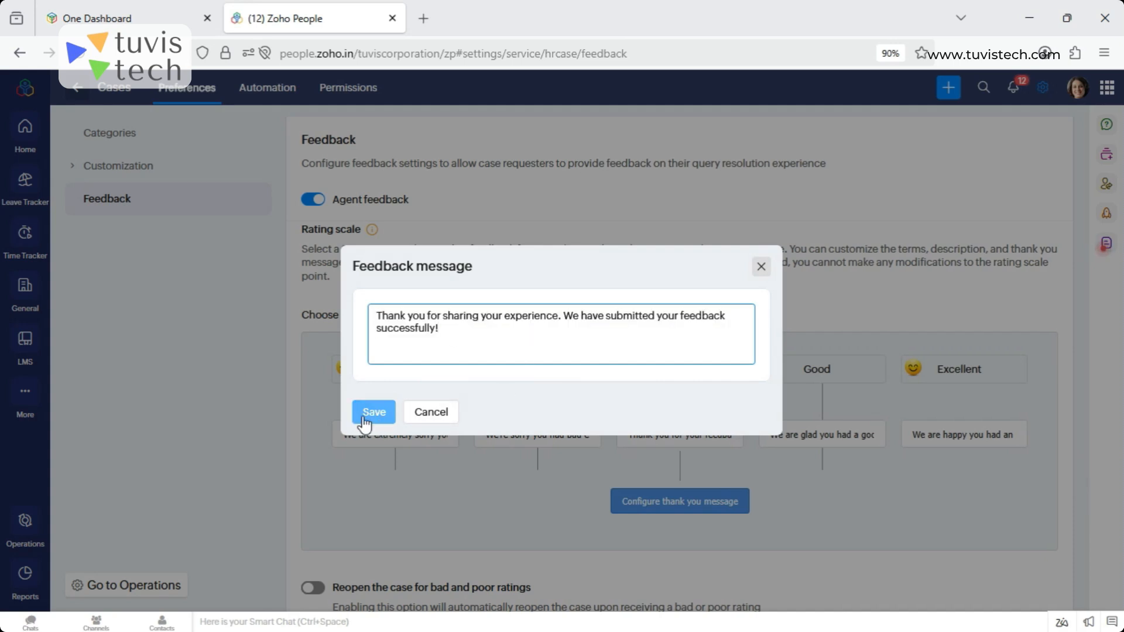
Mandate feedback for the Finance case category only, and switch the selection back to All Categories.
{"action": "scroll", "coordinate": [1091, 470], "scroll_direction": "down", "scroll_amount": 1}
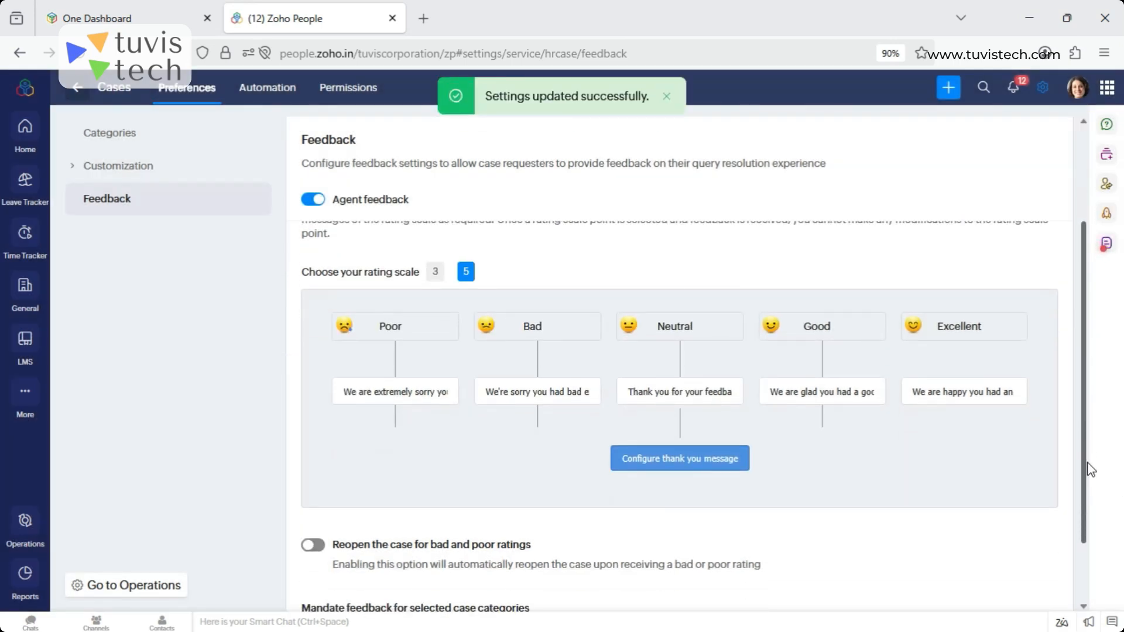
{"action": "scroll", "coordinate": [1089, 475], "scroll_direction": "down", "scroll_amount": 2}
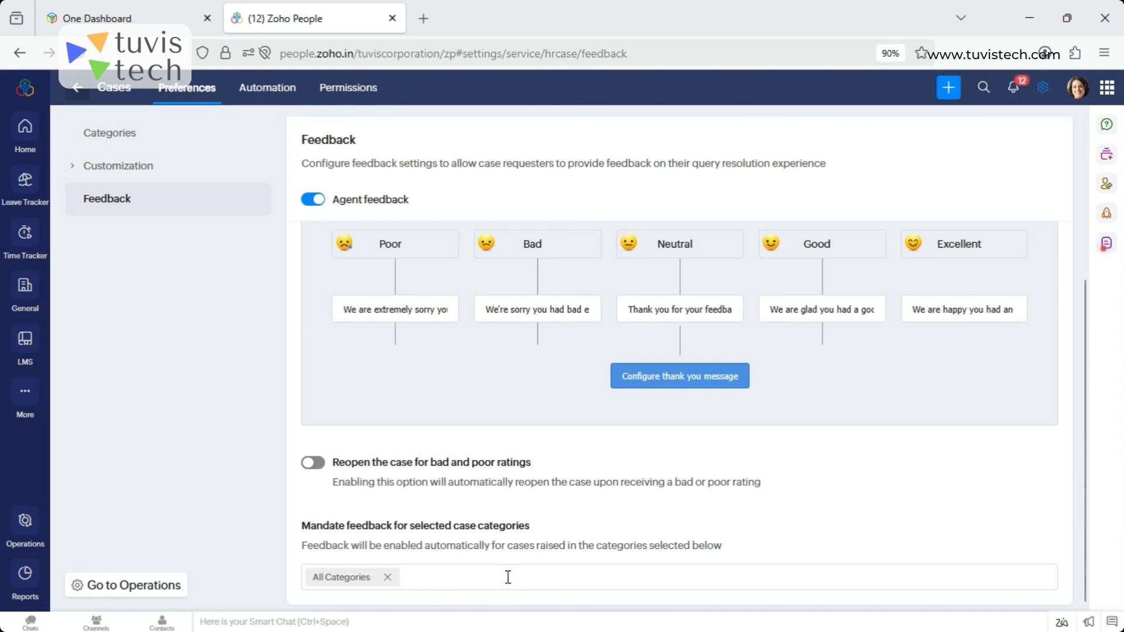
{"action": "left_click", "coordinate": [474, 577]}
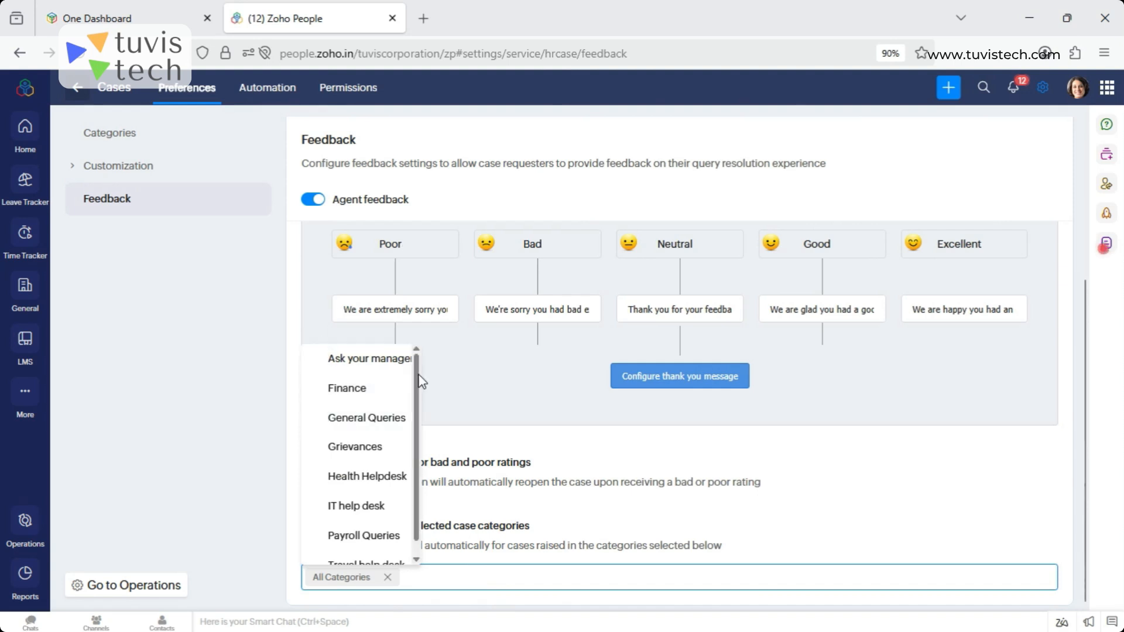
{"action": "left_click", "coordinate": [349, 388]}
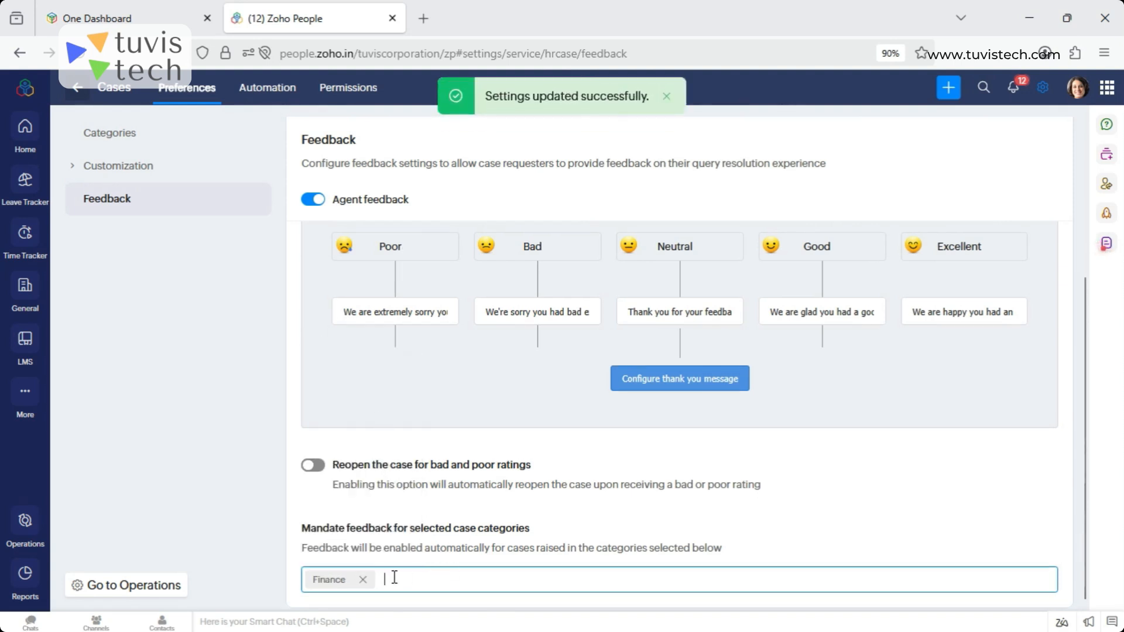
{"action": "left_click", "coordinate": [363, 580]}
{"action": "left_click", "coordinate": [352, 579]}
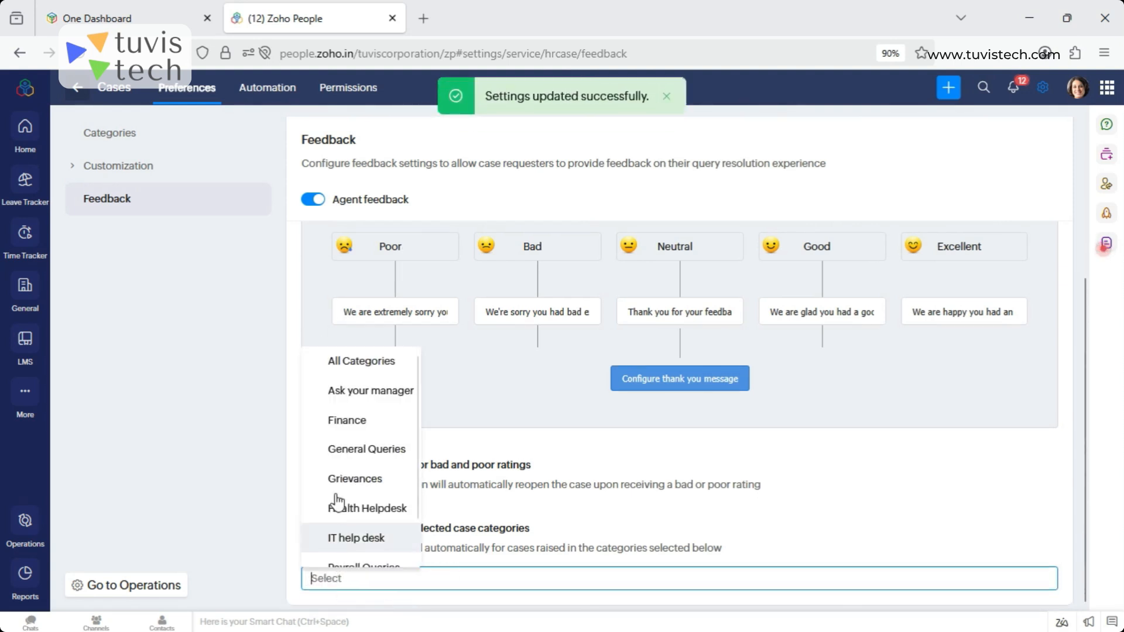
{"action": "left_click", "coordinate": [362, 361]}
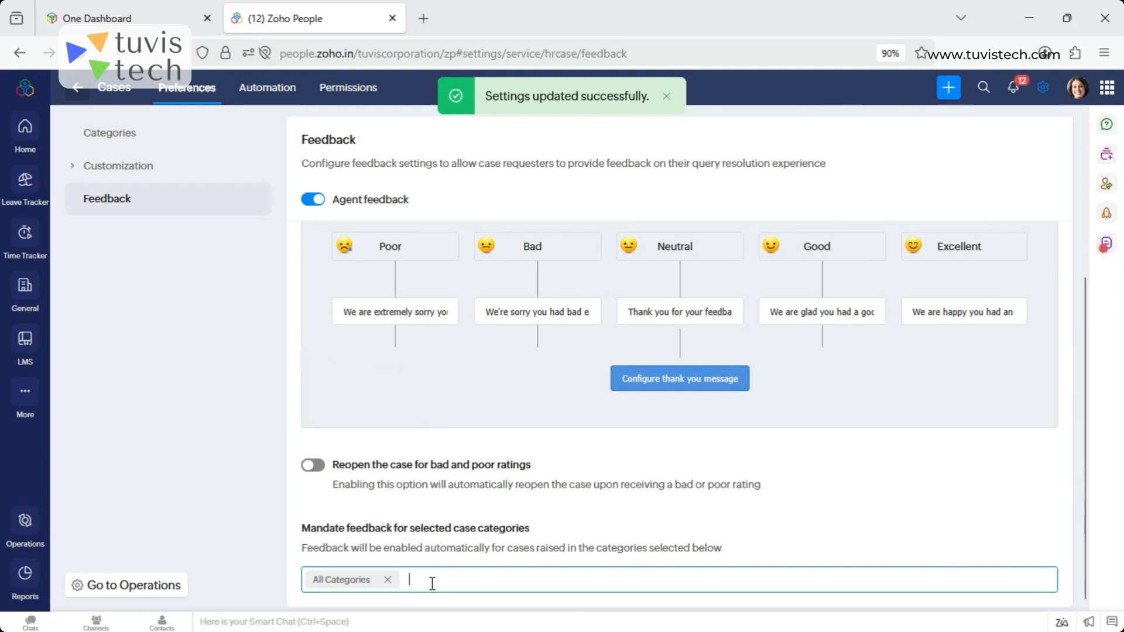
Replace All Categories with Finance and General Queries for mandated feedback, and remove both selected categories.
{"action": "left_click", "coordinate": [432, 584]}
{"action": "left_click", "coordinate": [351, 393]}
{"action": "left_click", "coordinate": [366, 426]}
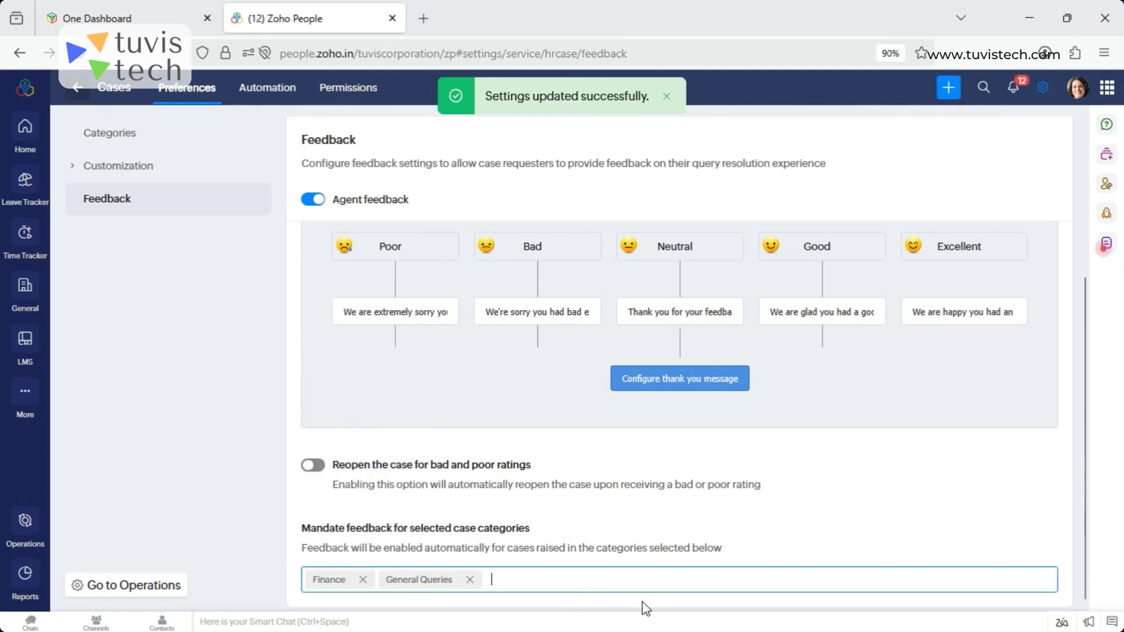
{"action": "left_click", "coordinate": [363, 580]}
{"action": "left_click", "coordinate": [396, 580]}
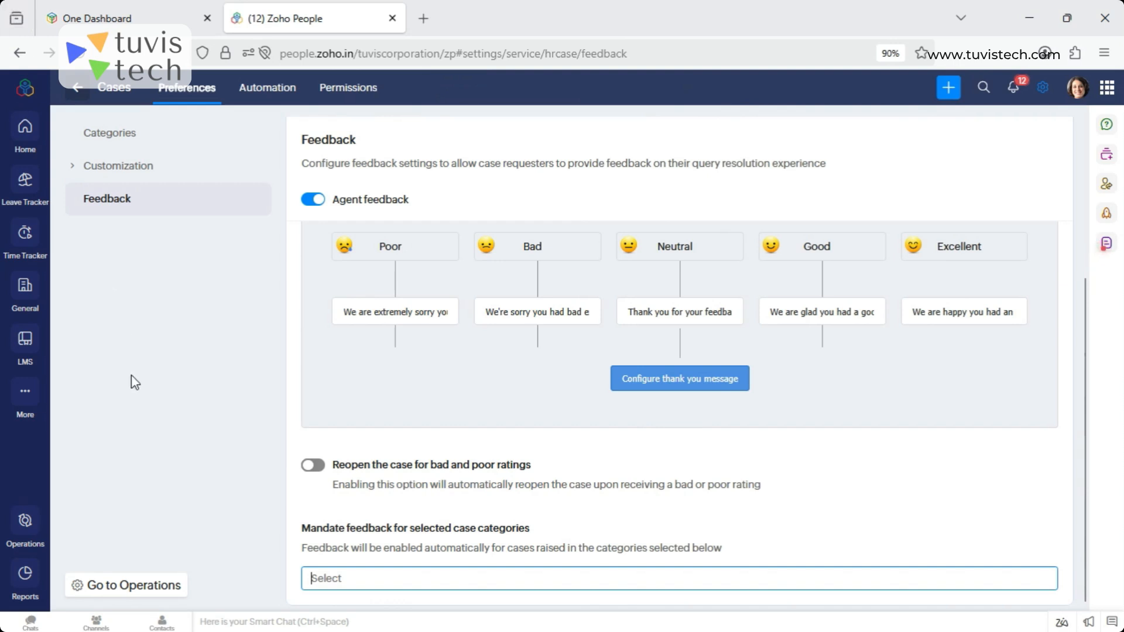
Review the agent notifications, including the recipient options for reopened cases, and the requester notifications.
{"action": "left_click", "coordinate": [267, 89]}
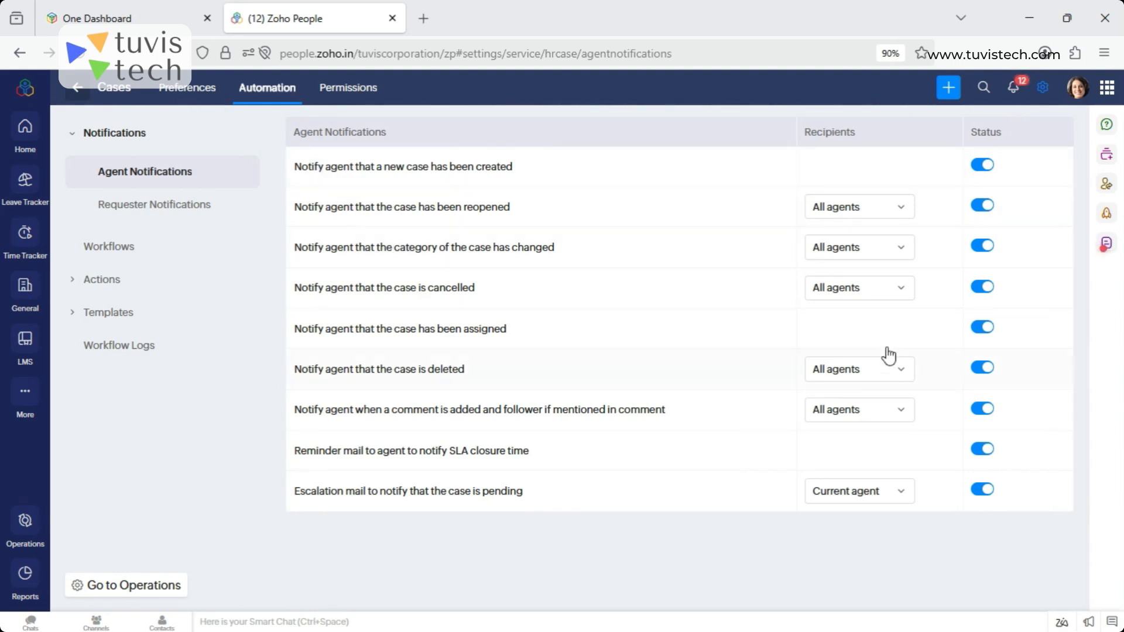
{"action": "left_click", "coordinate": [873, 214]}
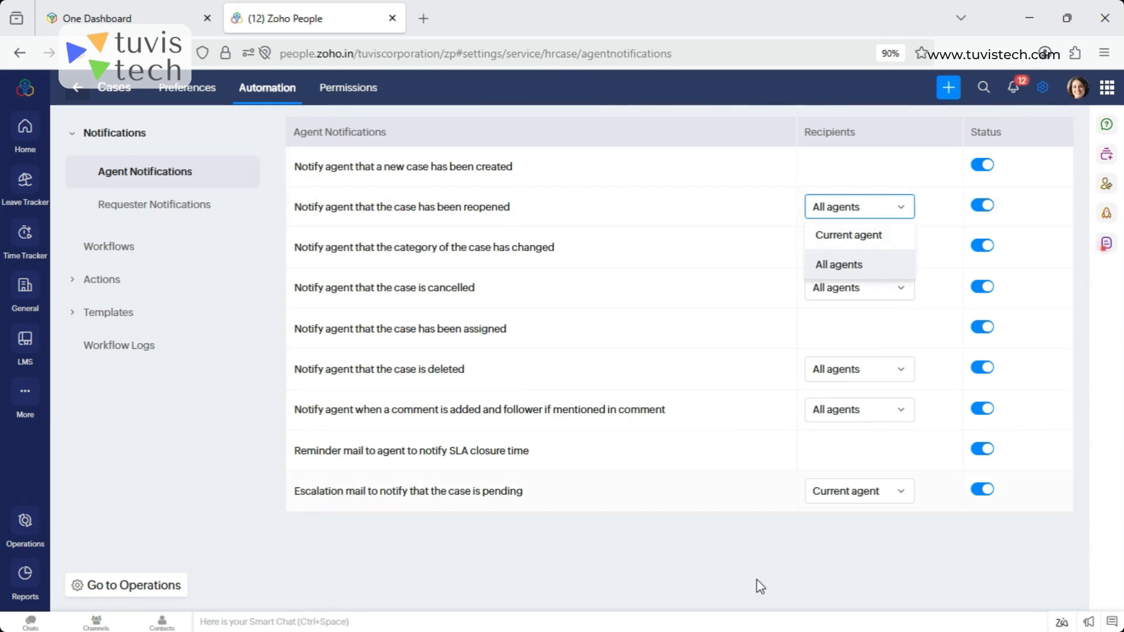
{"action": "left_click", "coordinate": [683, 566]}
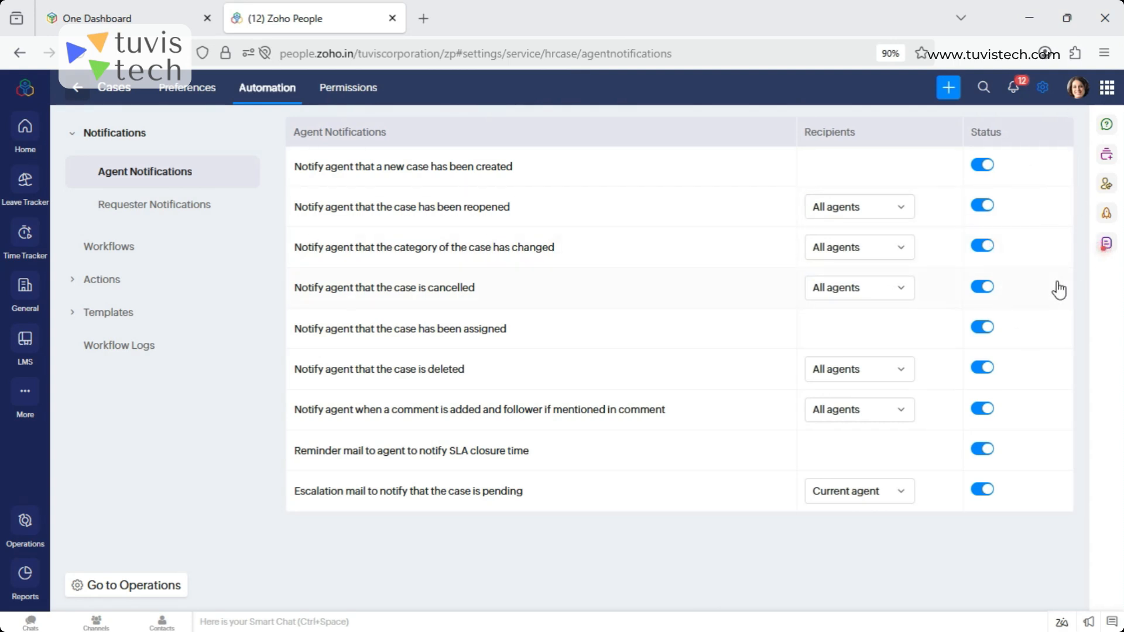
{"action": "left_click", "coordinate": [130, 216]}
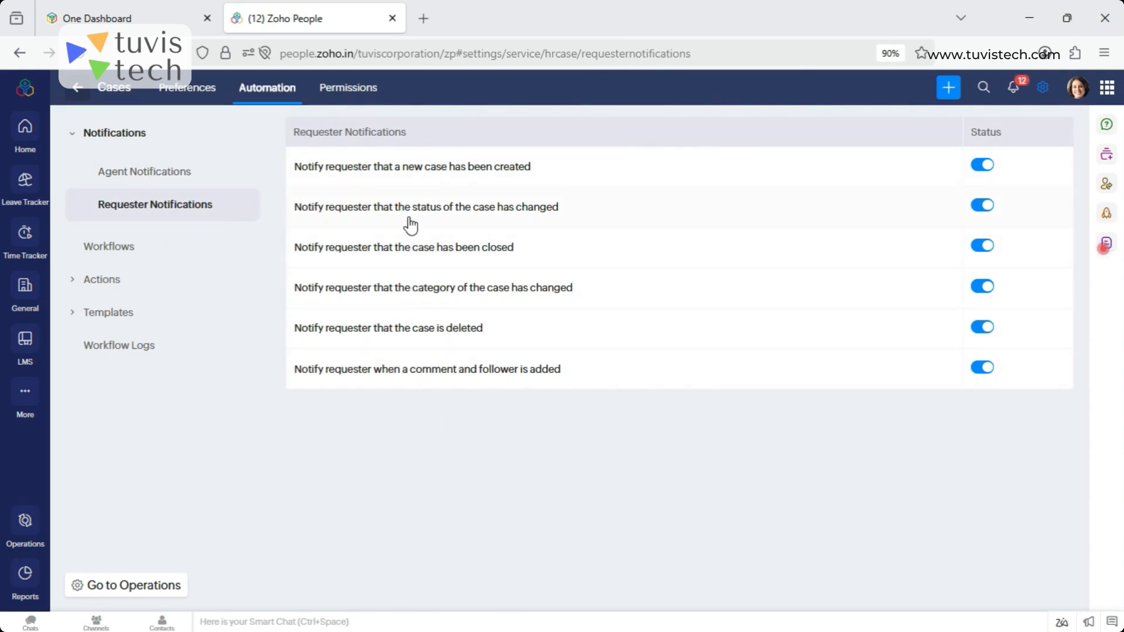
Open a new case workflow, examine its form name options, basic details and trigger events, and leave it without adding.
{"action": "left_click", "coordinate": [109, 246]}
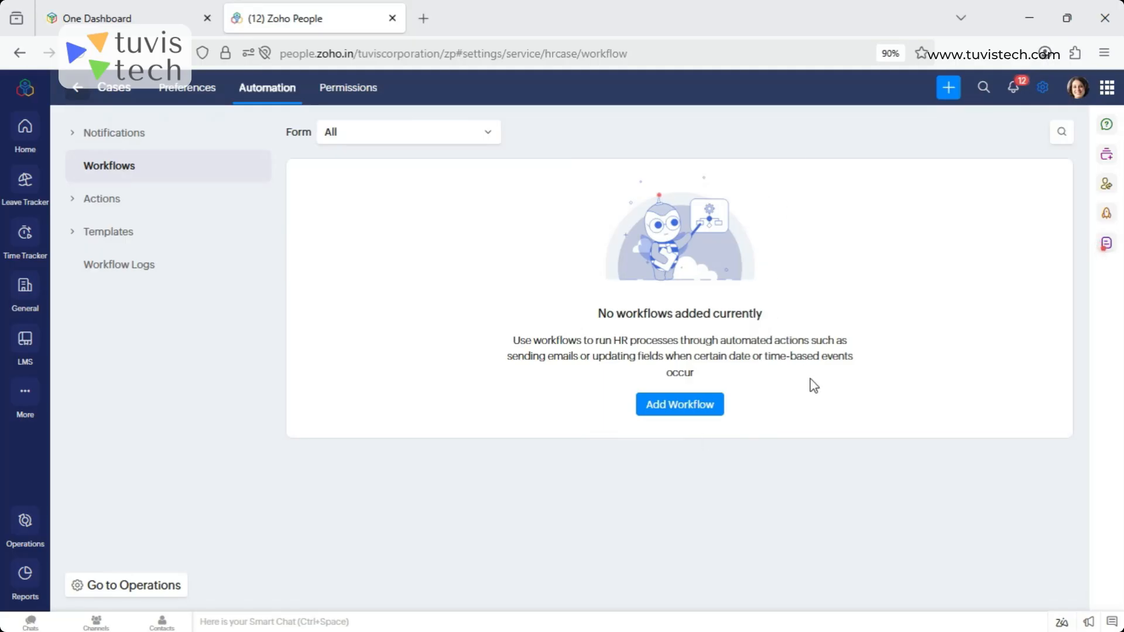
{"action": "left_click", "coordinate": [649, 406]}
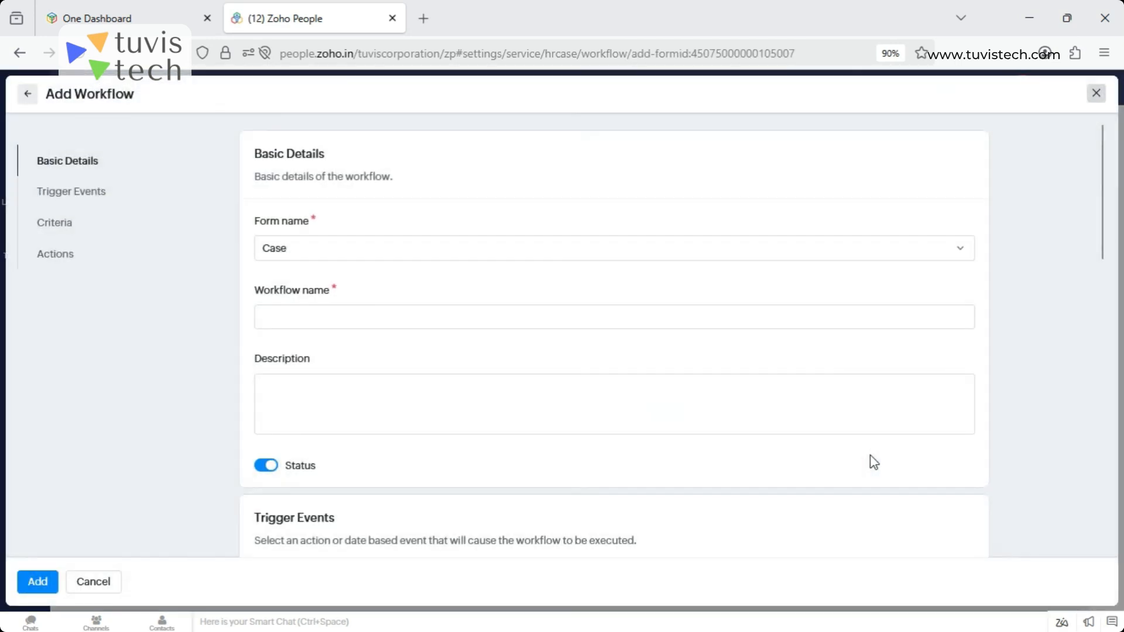
{"action": "left_click", "coordinate": [929, 249]}
{"action": "left_click", "coordinate": [929, 248]}
{"action": "left_click_drag", "start_coordinate": [1107, 240], "coordinate": [1120, 327]}
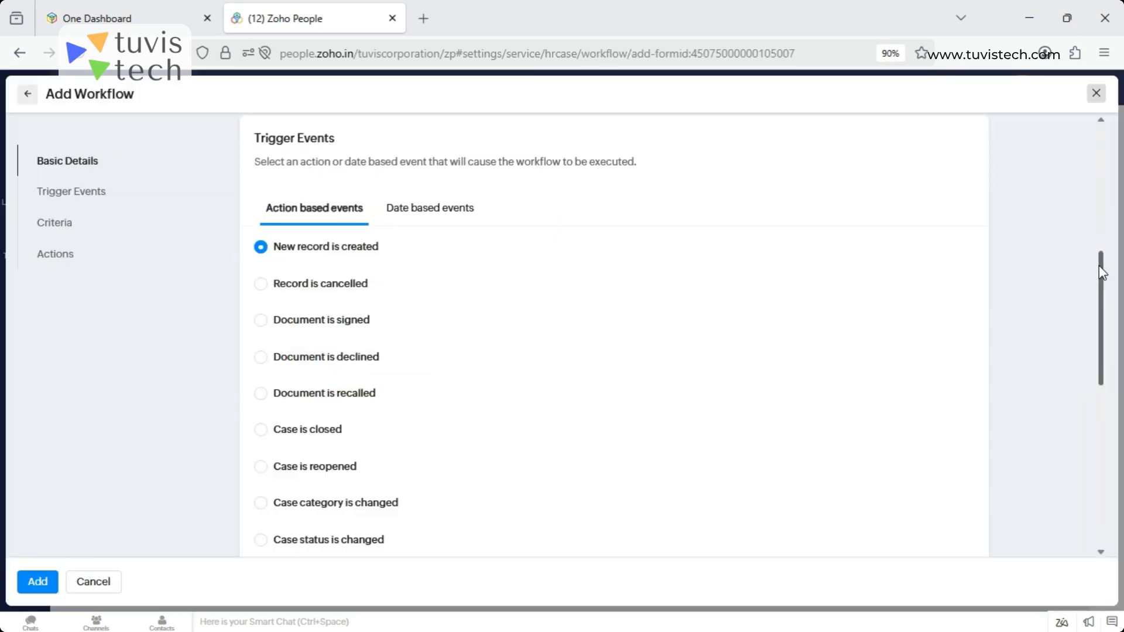
{"action": "scroll", "coordinate": [1121, 395], "scroll_direction": "down", "scroll_amount": 2}
{"action": "scroll", "coordinate": [1122, 408], "scroll_direction": "down", "scroll_amount": 2}
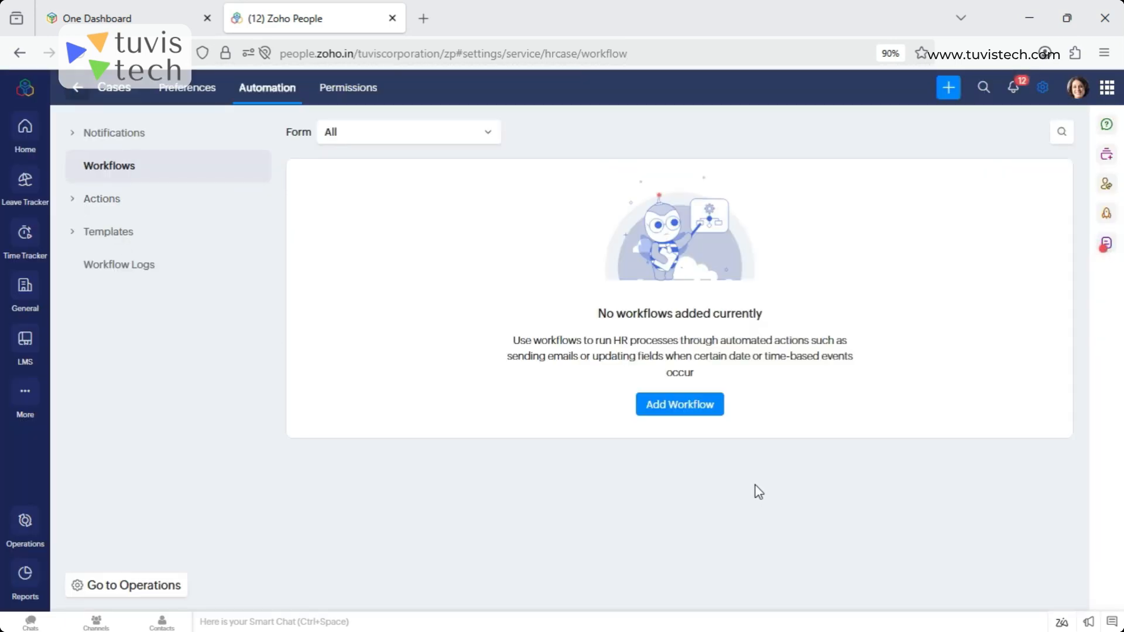
Open the case email templates, filter them by the Case form, and set the form filter back to All.
{"action": "left_click", "coordinate": [73, 237]}
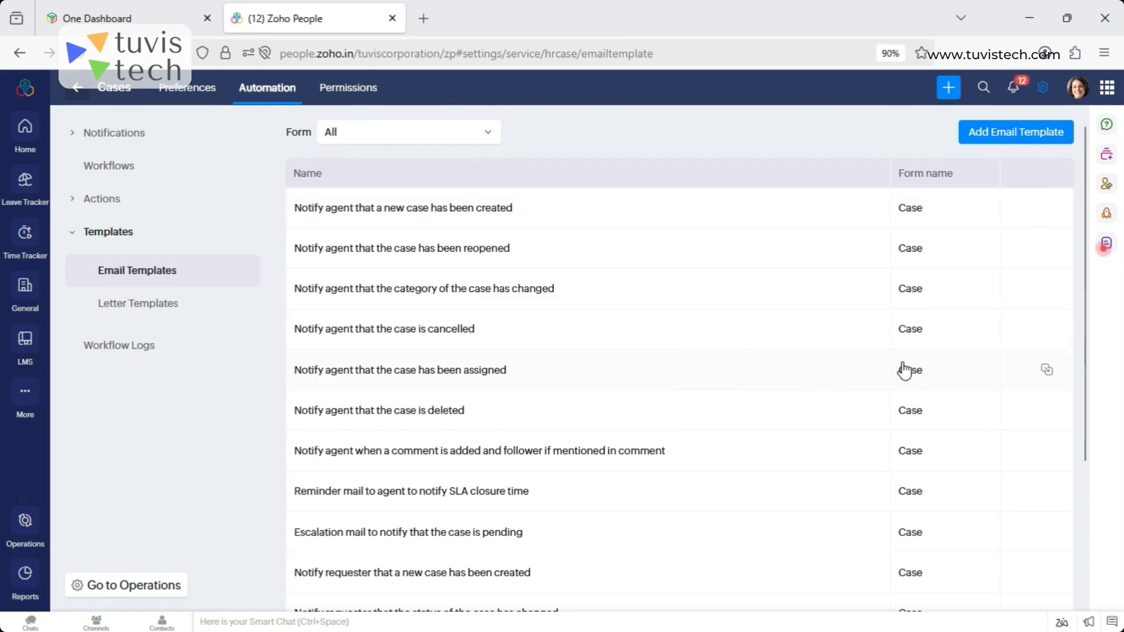
{"action": "left_click", "coordinate": [346, 133]}
{"action": "left_click", "coordinate": [346, 133]}
{"action": "left_click", "coordinate": [346, 133]}
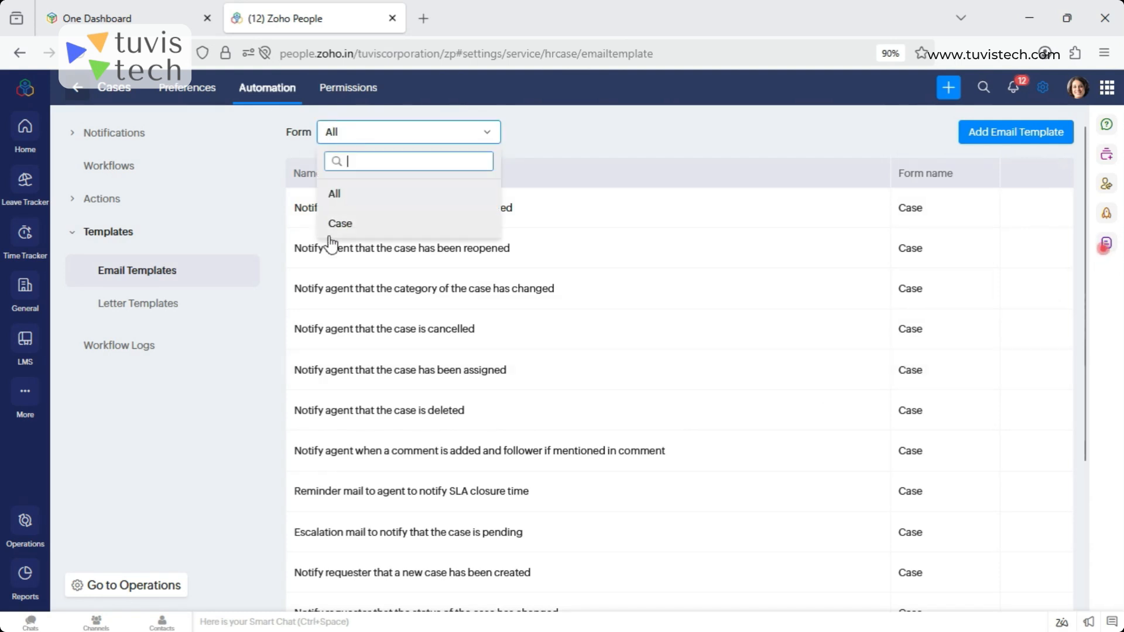
{"action": "left_click", "coordinate": [337, 223]}
{"action": "left_click", "coordinate": [352, 132]}
{"action": "left_click", "coordinate": [334, 193]}
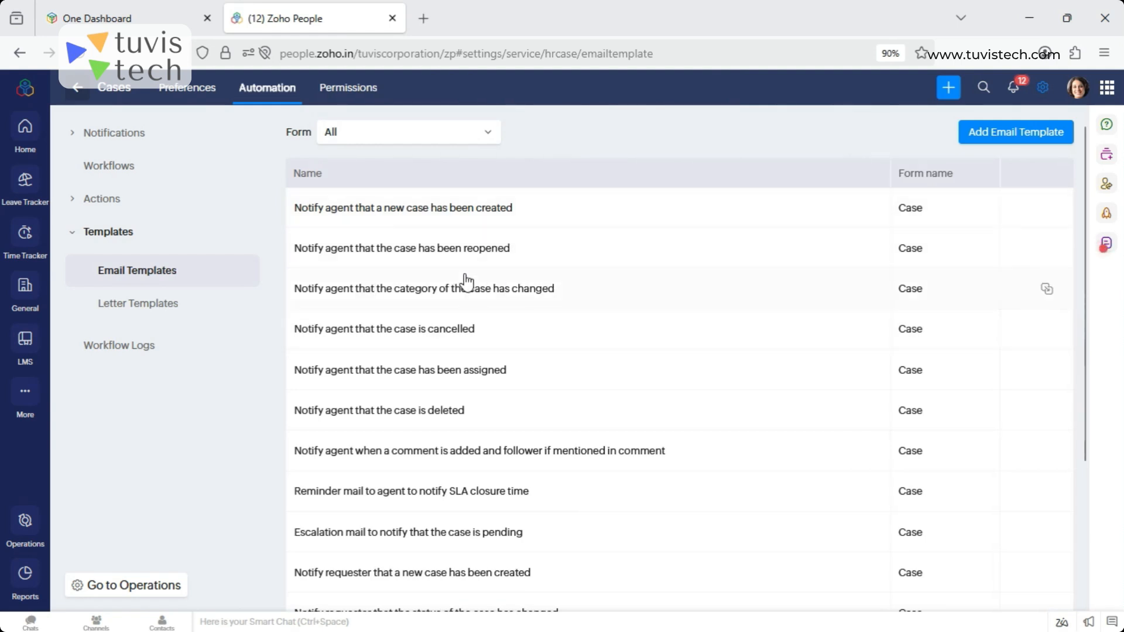
Examine the message and available merge fields of the "Notify agent that a new case has been created" email template, and leave it without saving.
{"action": "left_click", "coordinate": [351, 211]}
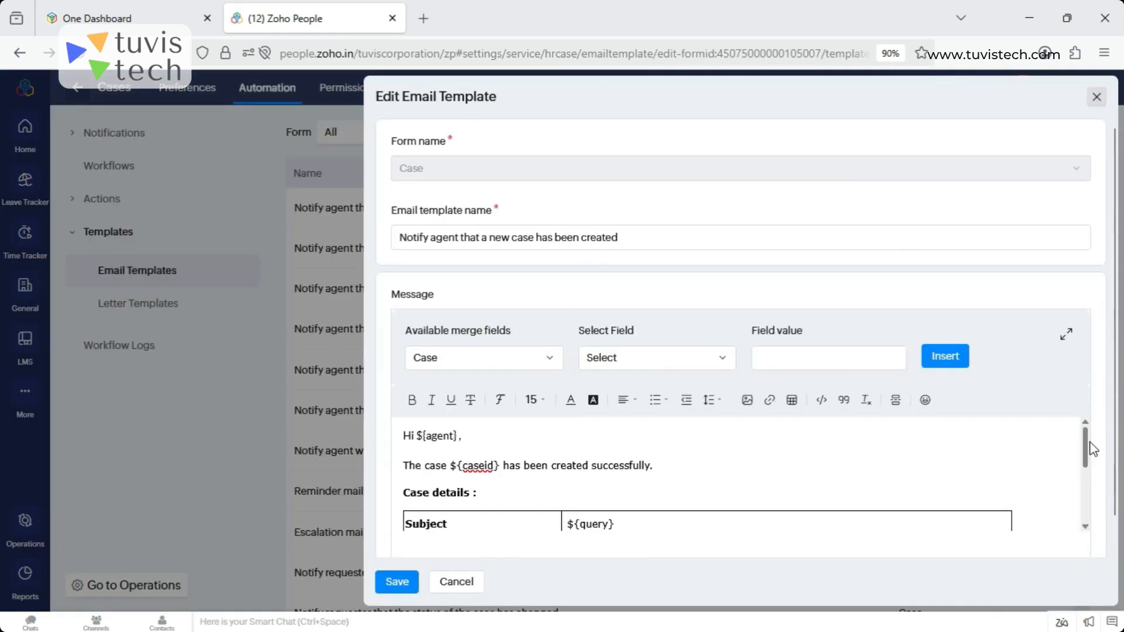
{"action": "left_click_drag", "start_coordinate": [1087, 445], "coordinate": [1104, 535]}
{"action": "scroll", "coordinate": [517, 483], "scroll_direction": "up", "scroll_amount": 3}
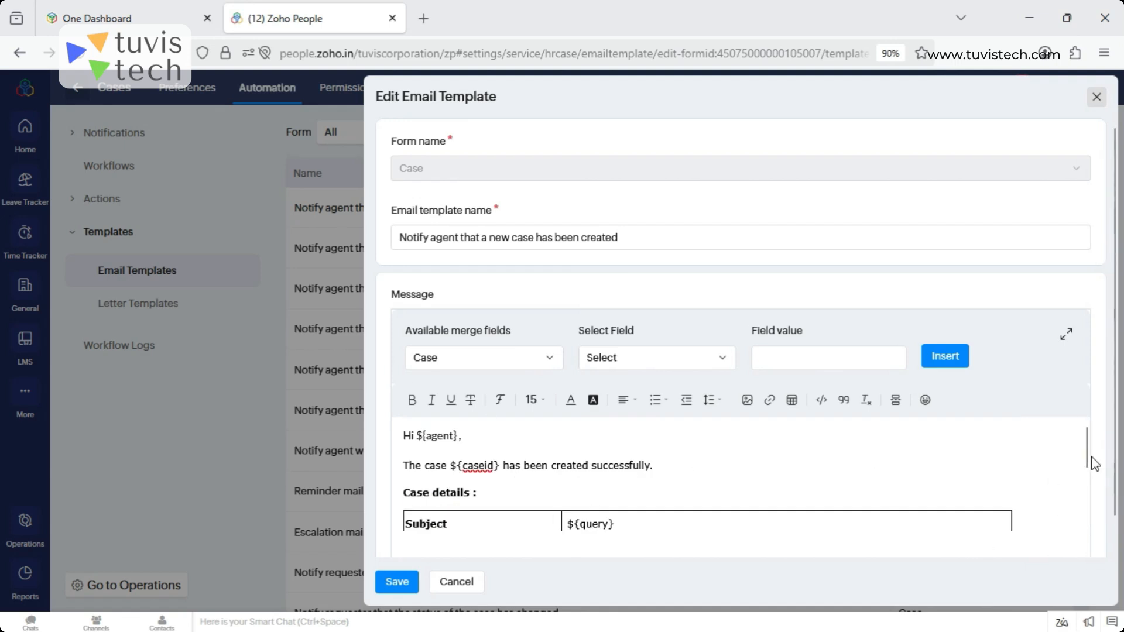
{"action": "left_click_drag", "start_coordinate": [1089, 451], "coordinate": [1104, 515]}
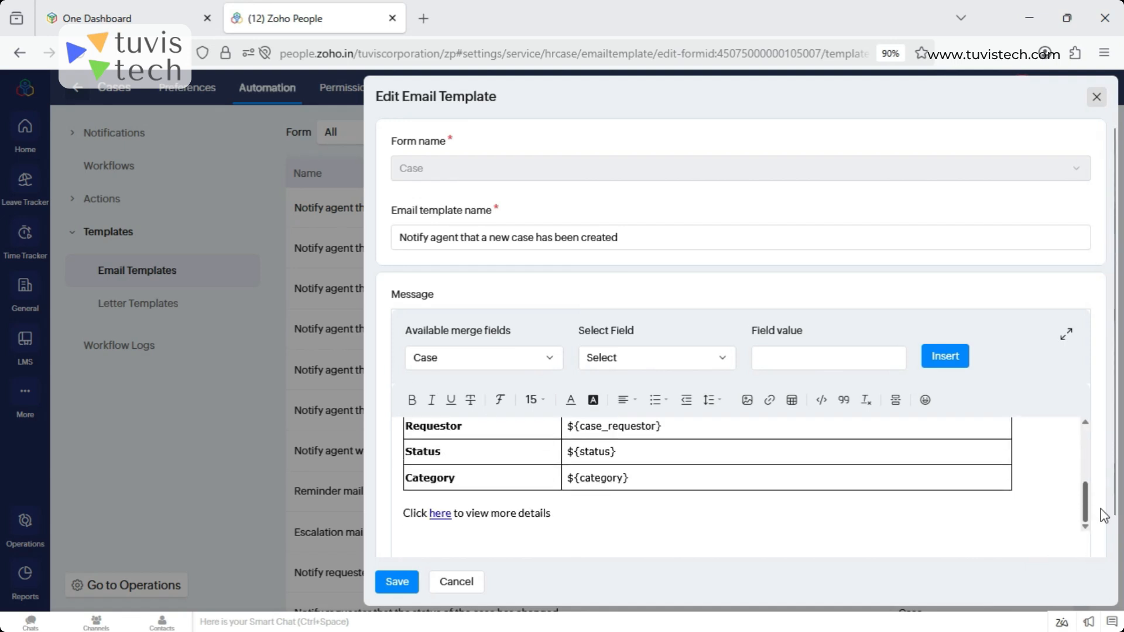
{"action": "left_click", "coordinate": [522, 367]}
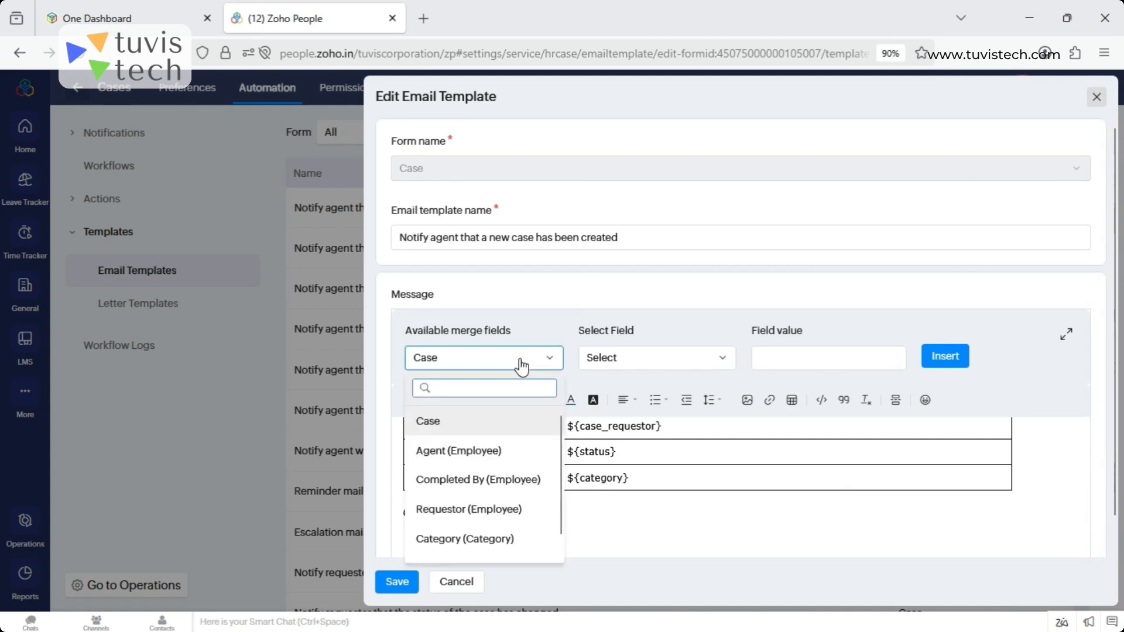
{"action": "left_click", "coordinate": [522, 367]}
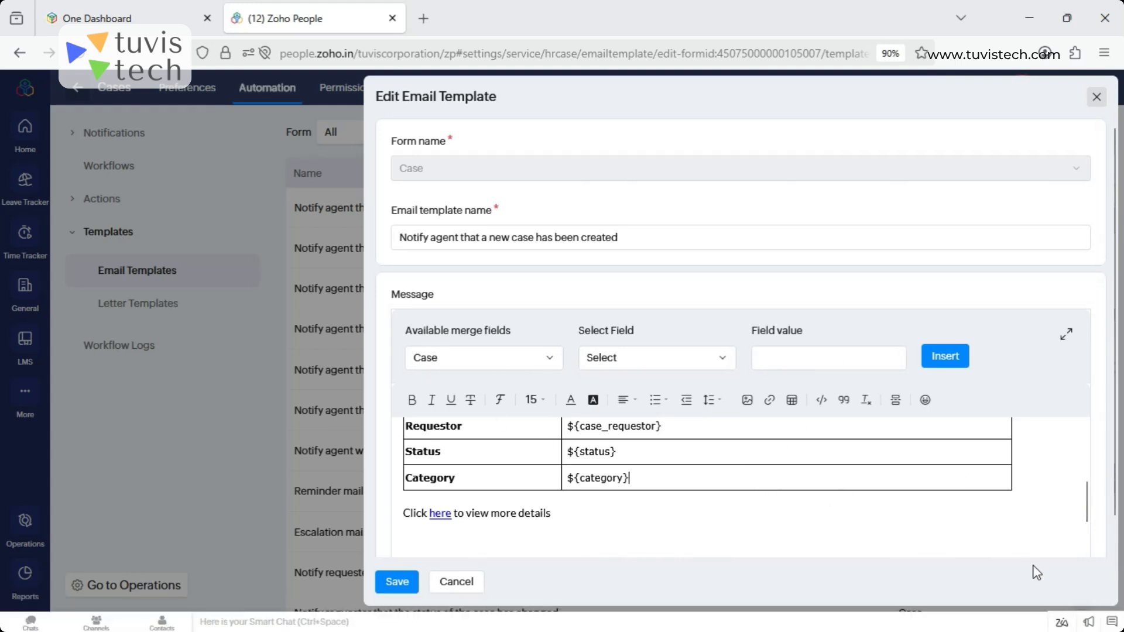
{"action": "left_click", "coordinate": [460, 582]}
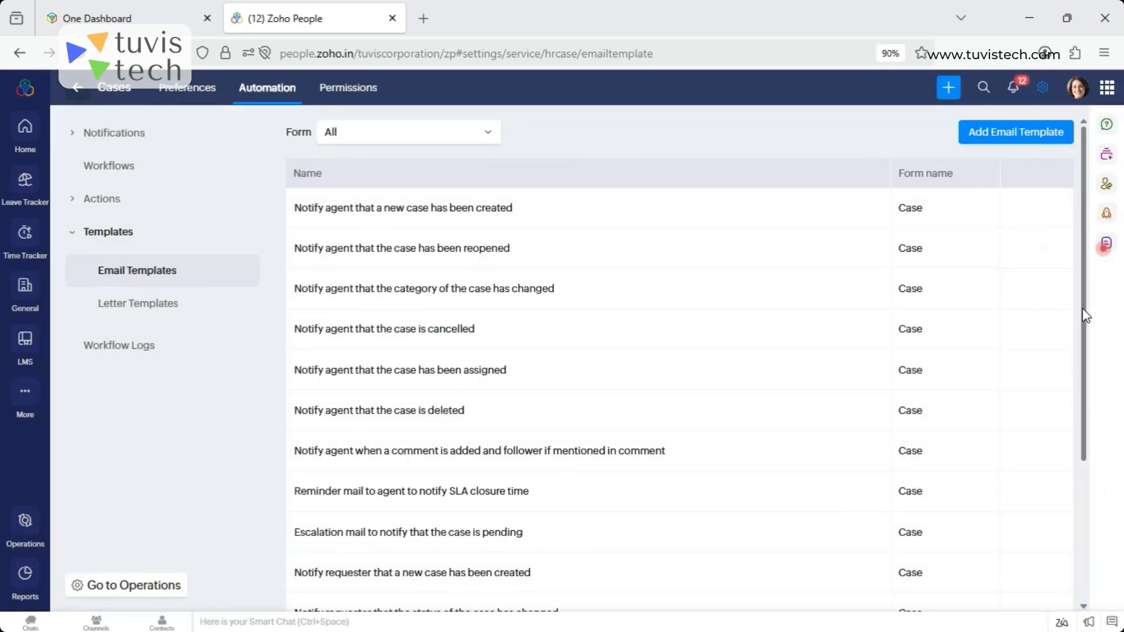
Look through the full list of case email templates.
{"action": "scroll", "coordinate": [1101, 363], "scroll_direction": "down", "scroll_amount": 4}
{"action": "scroll", "coordinate": [1103, 354], "scroll_direction": "up", "scroll_amount": 2}
{"action": "scroll", "coordinate": [1103, 354], "scroll_direction": "up", "scroll_amount": 2}
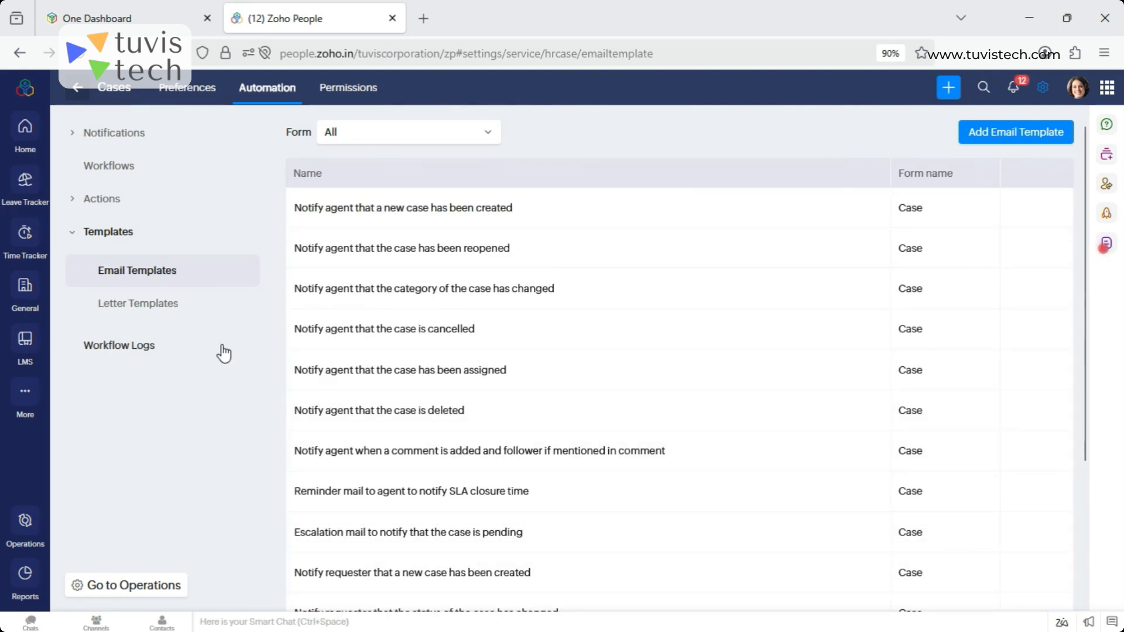
Examine a blank letter template for the Case form, and browse the Case merge fields in the new-case email template.
{"action": "left_click", "coordinate": [141, 305]}
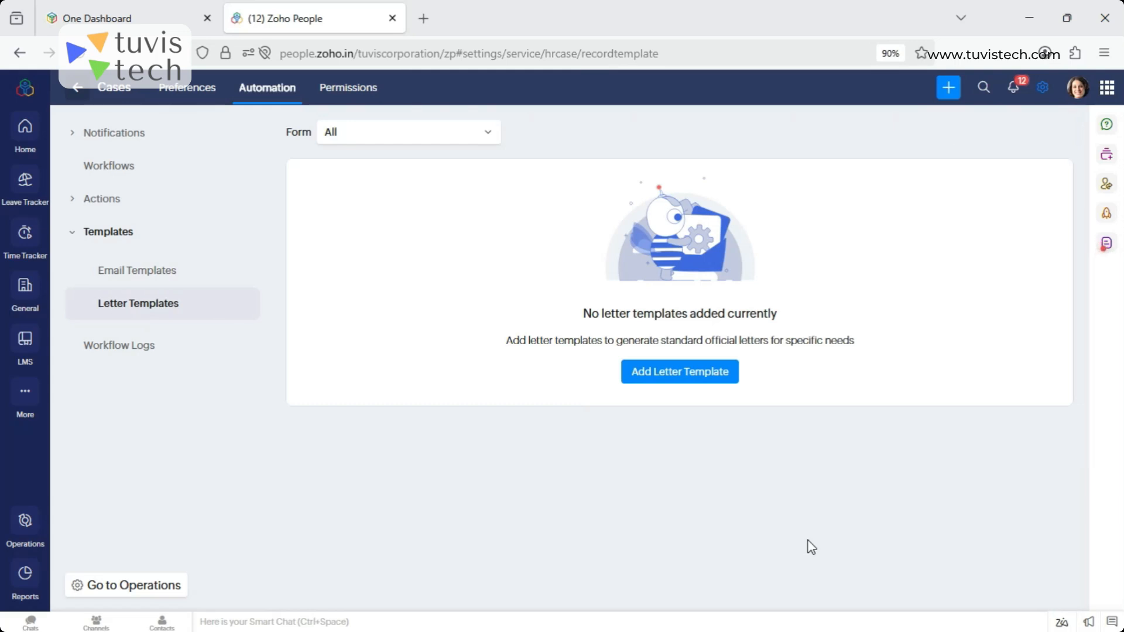
{"action": "left_click", "coordinate": [702, 372]}
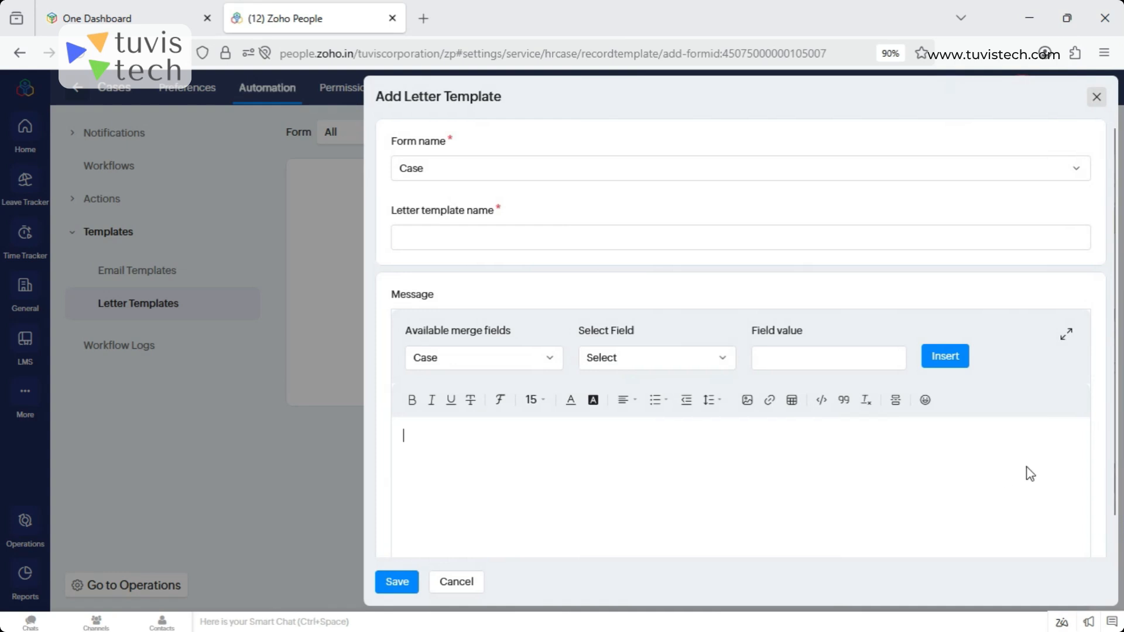
{"action": "scroll", "coordinate": [1116, 534], "scroll_direction": "down", "scroll_amount": 1}
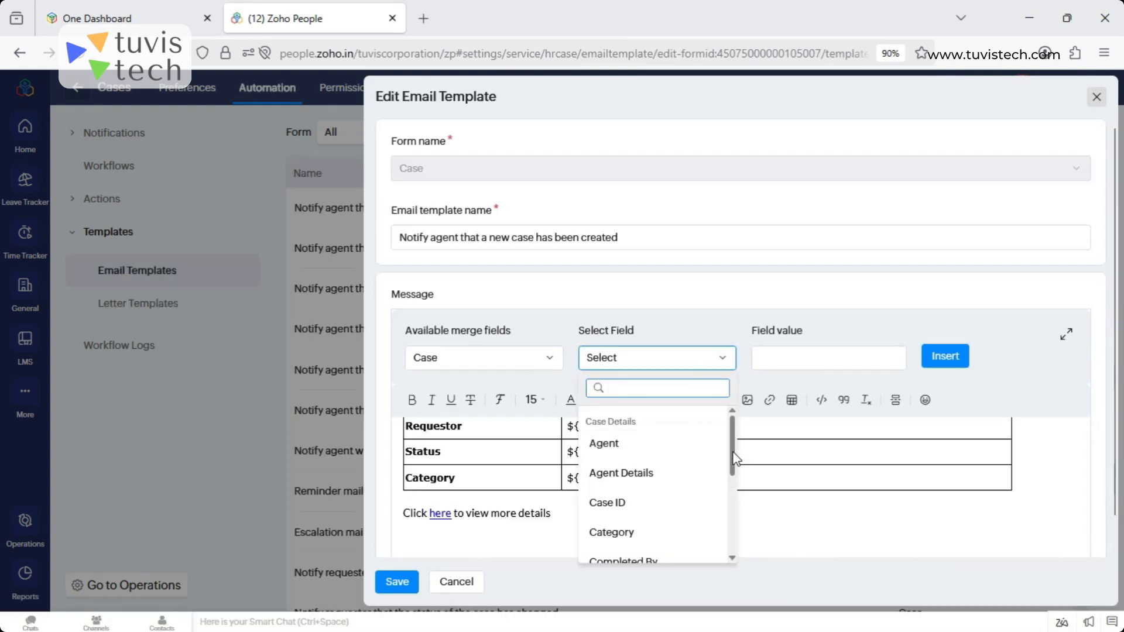
{"action": "left_click_drag", "start_coordinate": [735, 458], "coordinate": [773, 401]}
{"action": "left_click", "coordinate": [1026, 486]}
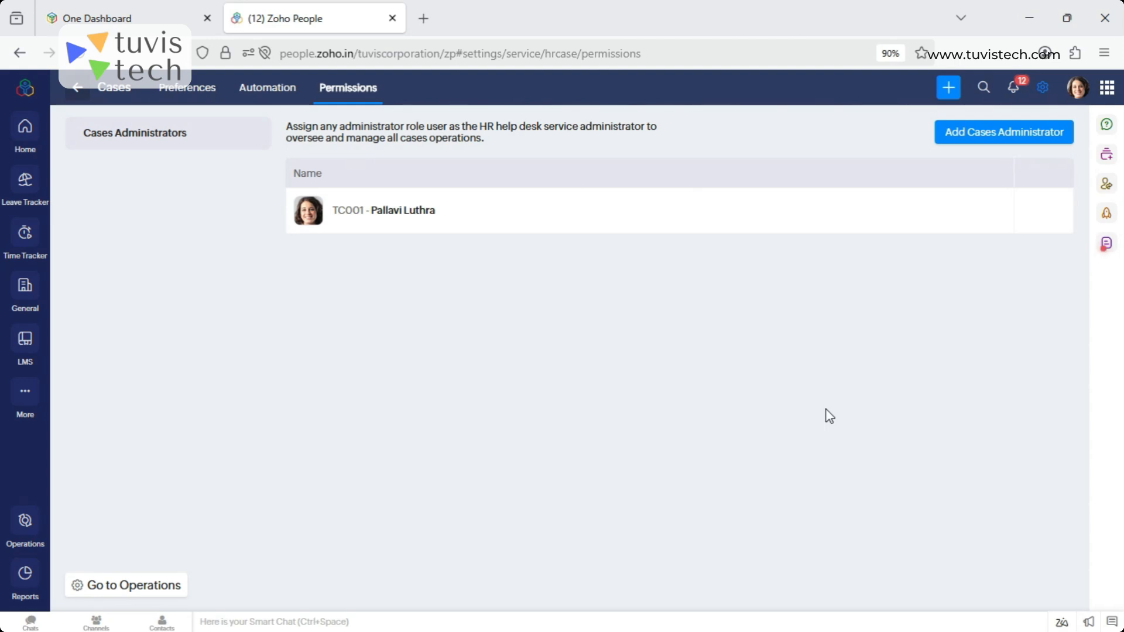
Start adding a cases administrator, check the available names, and cancel without adding anyone.
{"action": "left_click", "coordinate": [990, 144]}
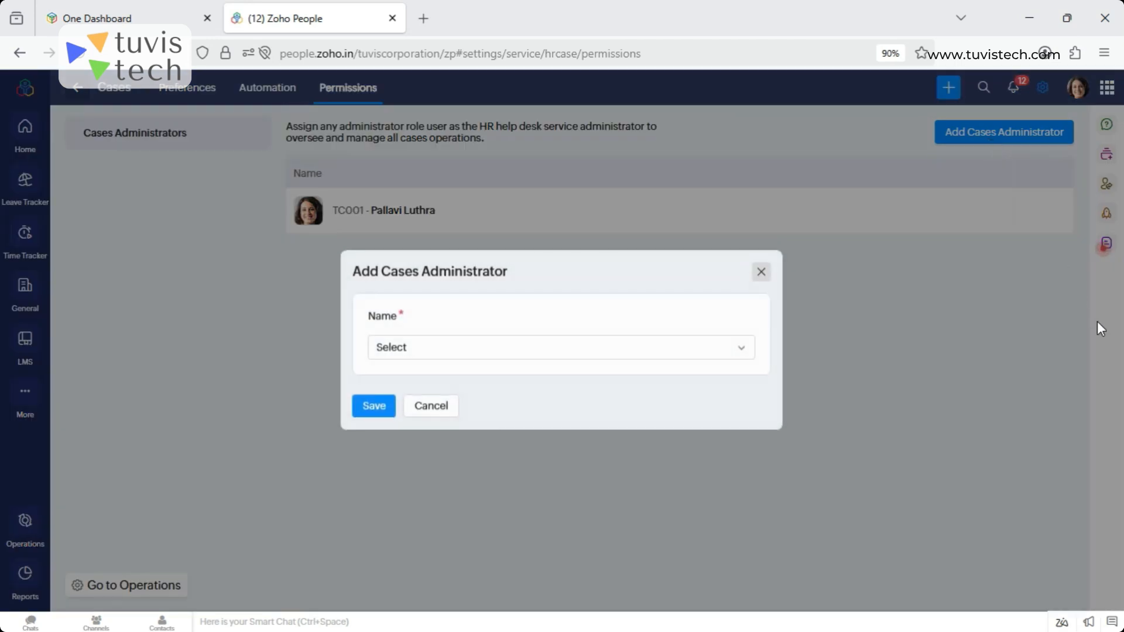
{"action": "left_click", "coordinate": [392, 350]}
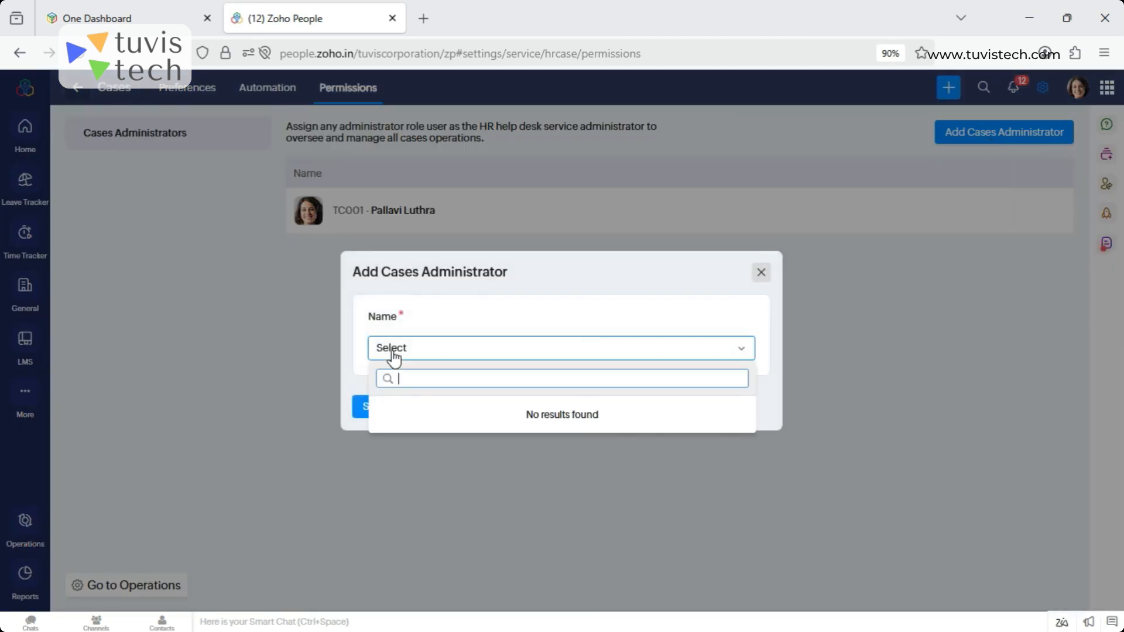
{"action": "left_click", "coordinate": [434, 353]}
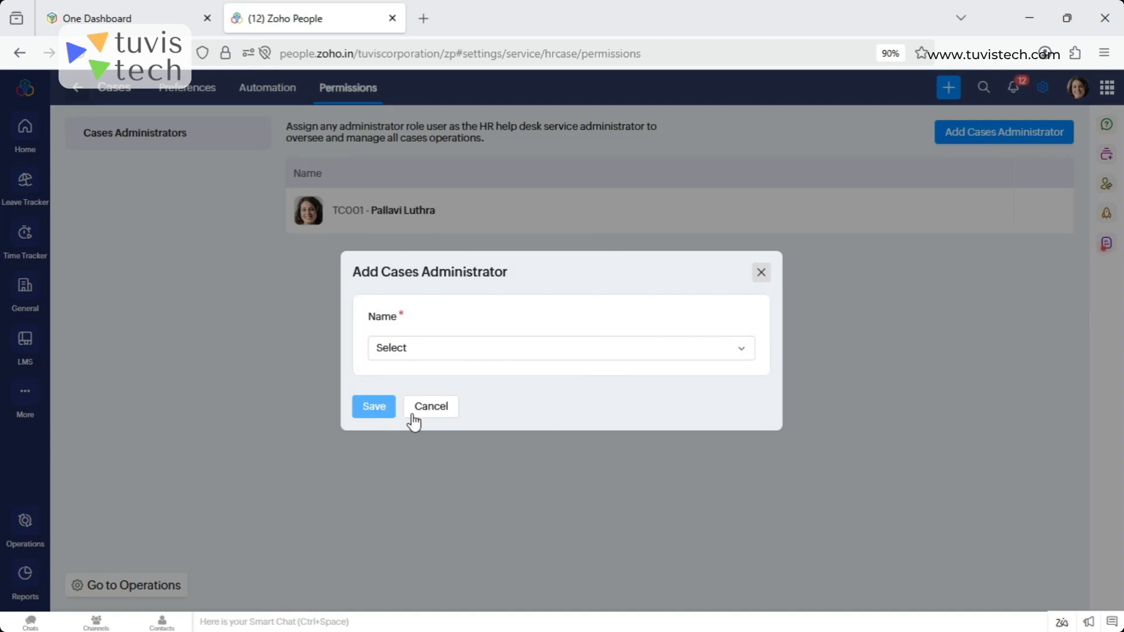
{"action": "left_click", "coordinate": [437, 410]}
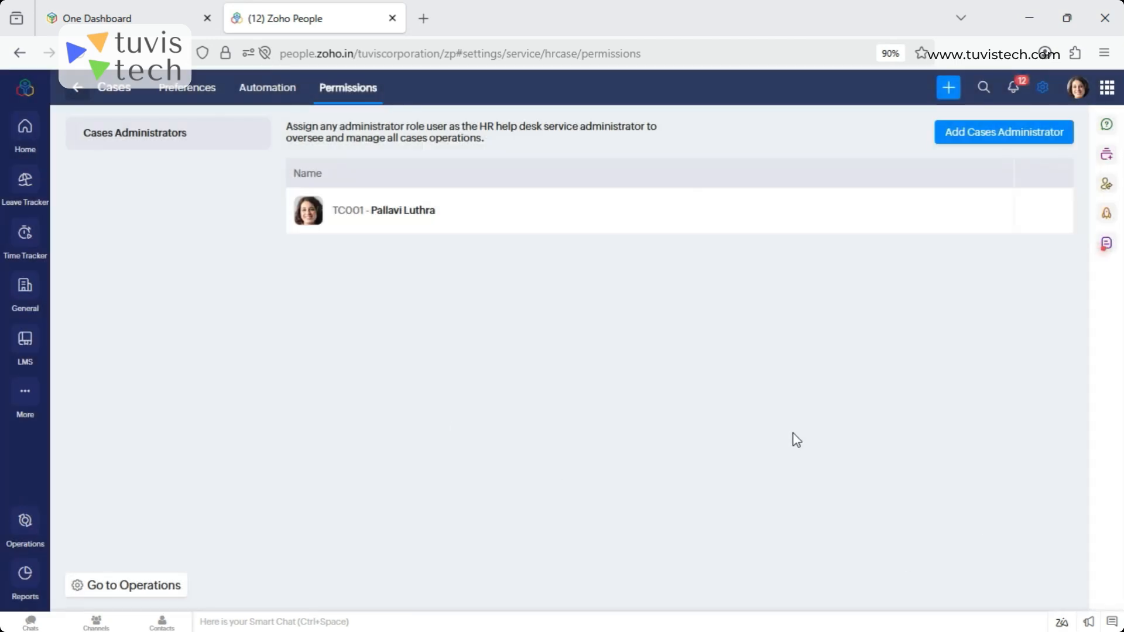